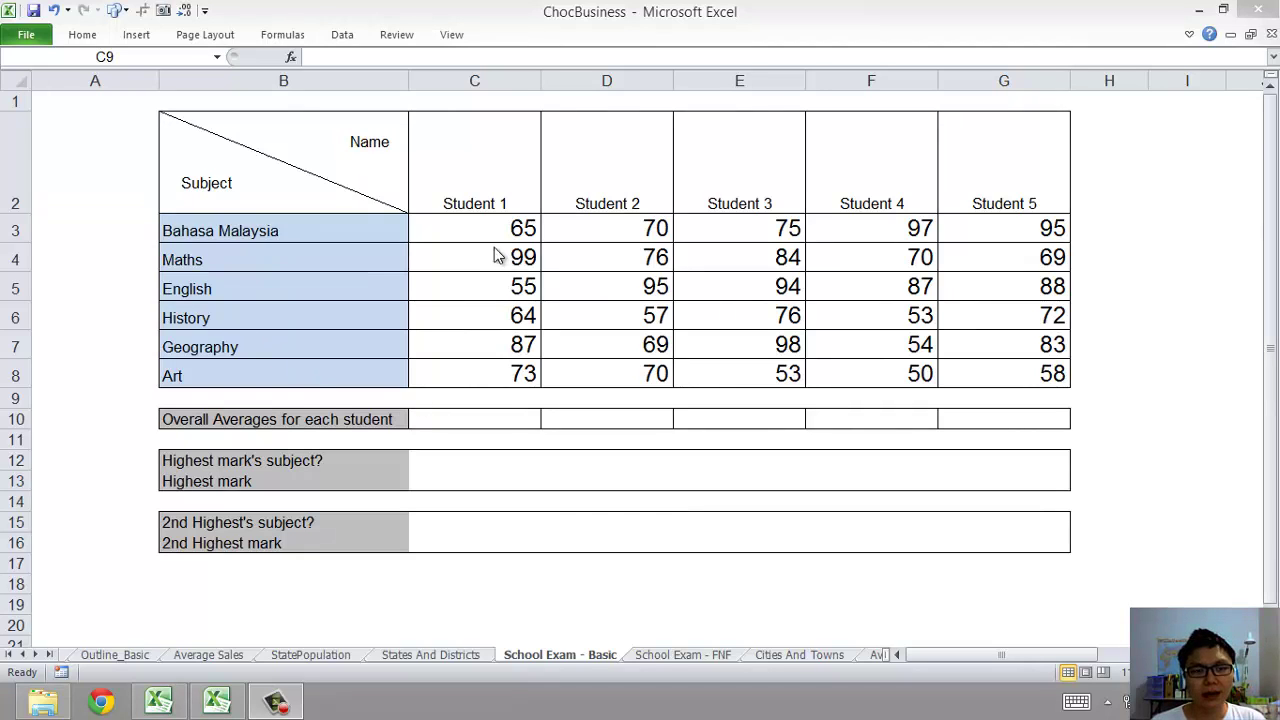
- Enter =(65+99+55+64+87+73)/6 in C9, giving Student 1's average of 73.83333333
left_click(458, 420)
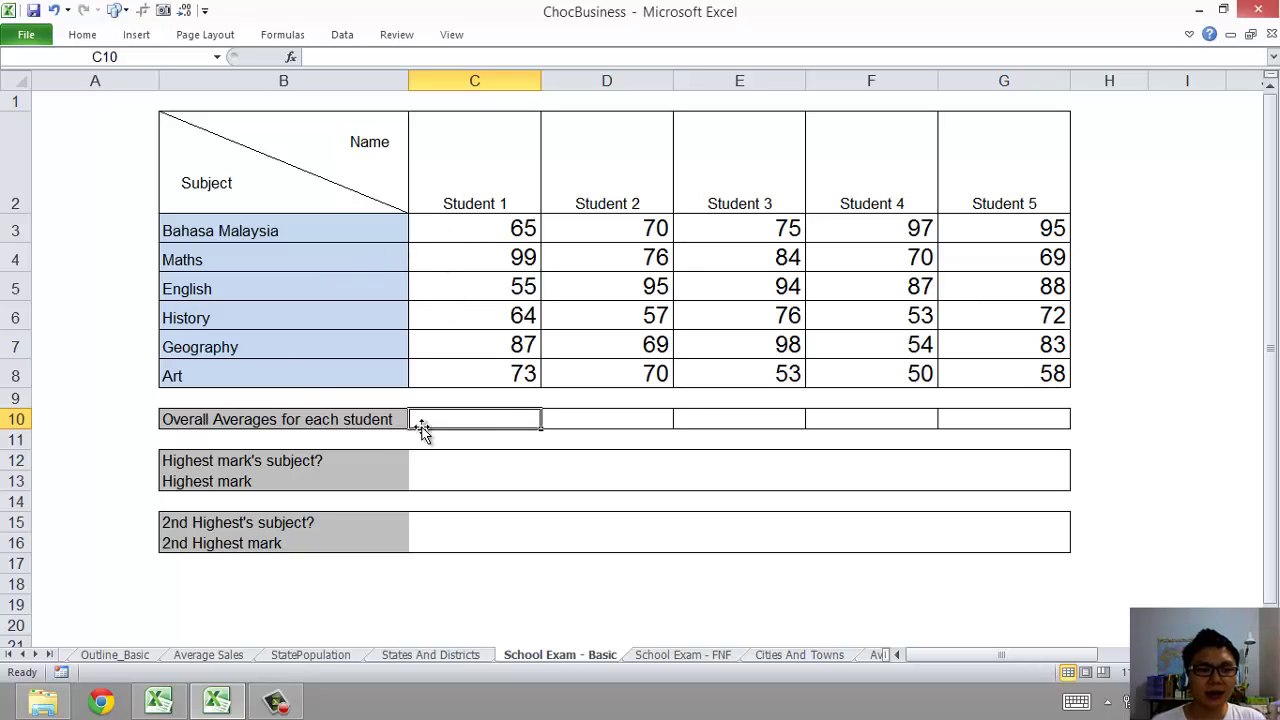
left_click(472, 390)
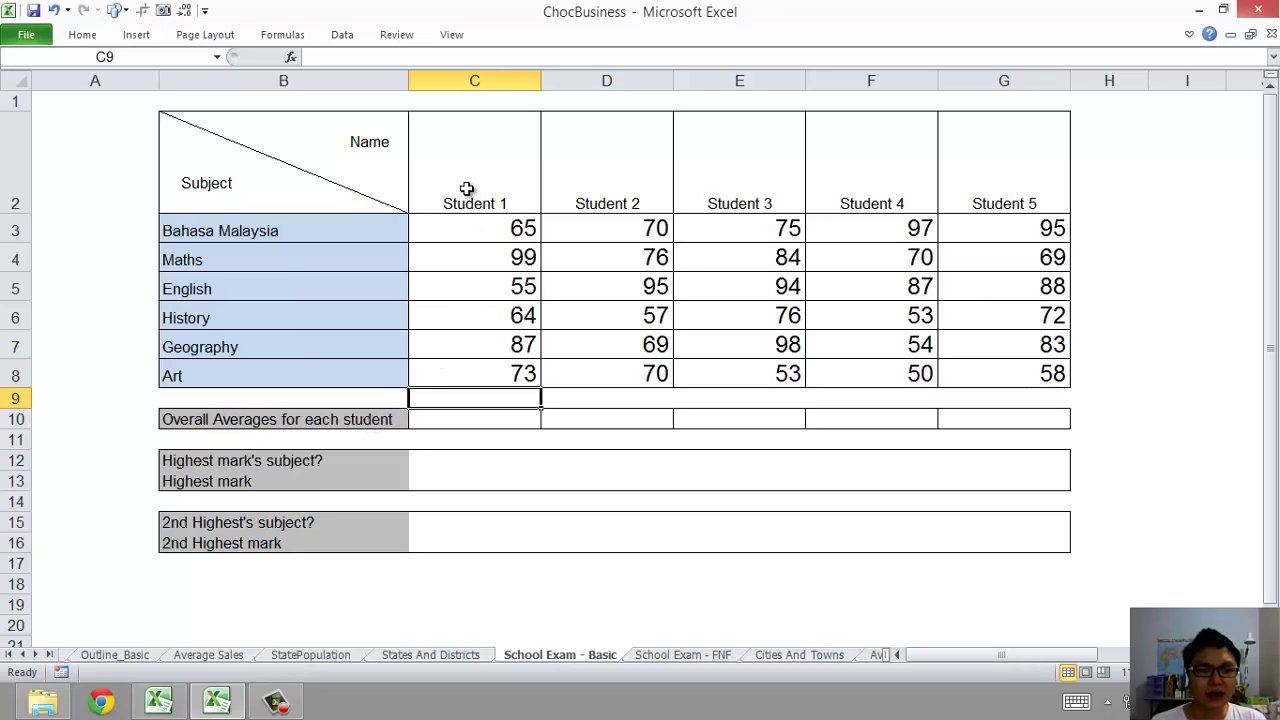
left_click(474, 419)
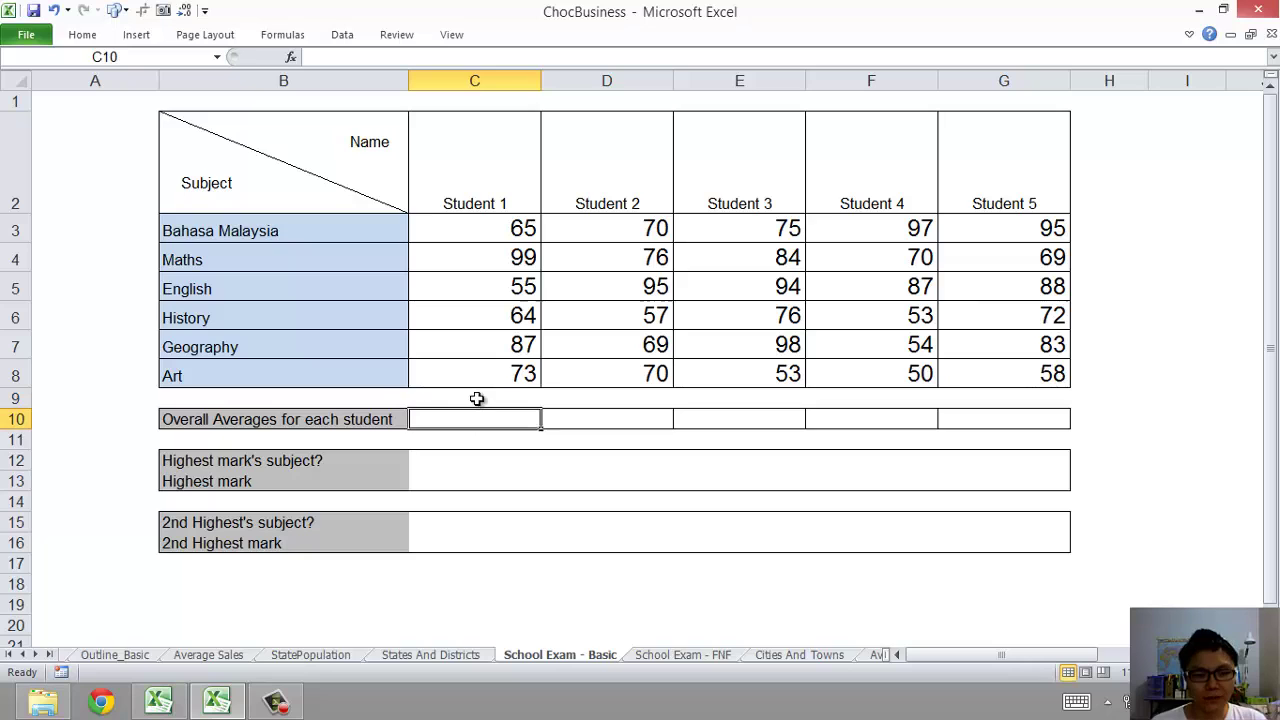
left_click(477, 399)
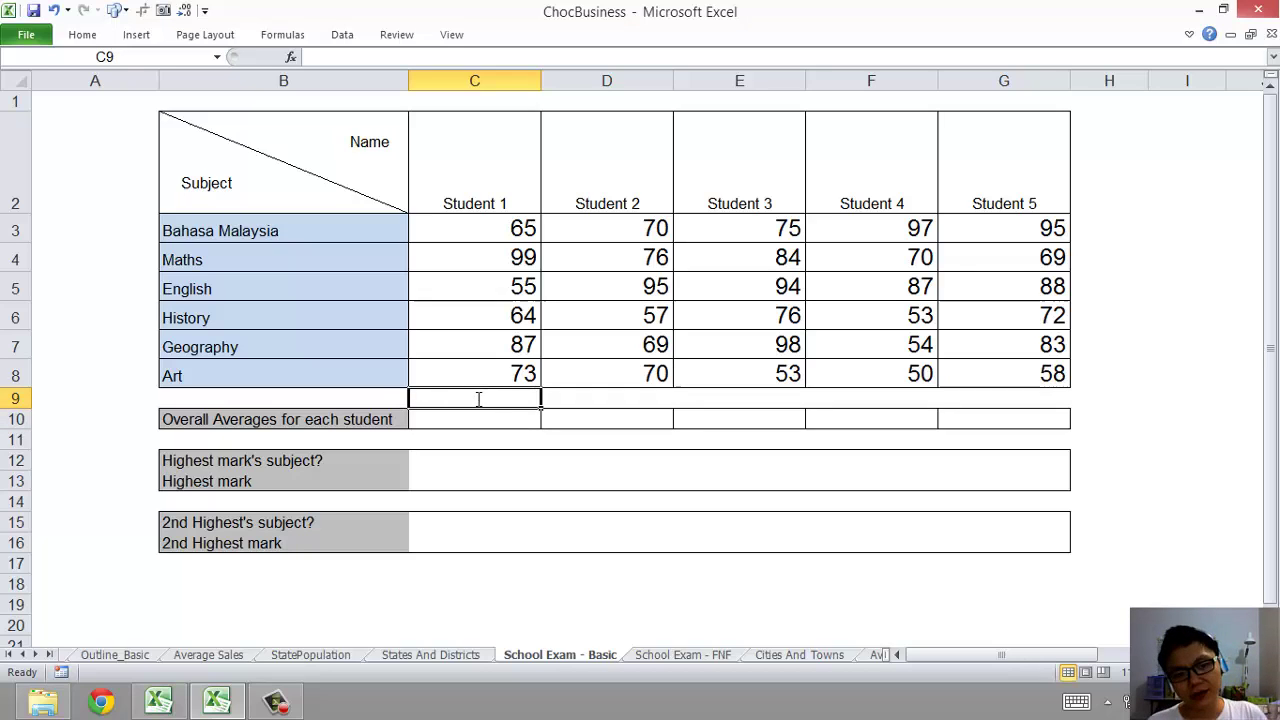
type("=")
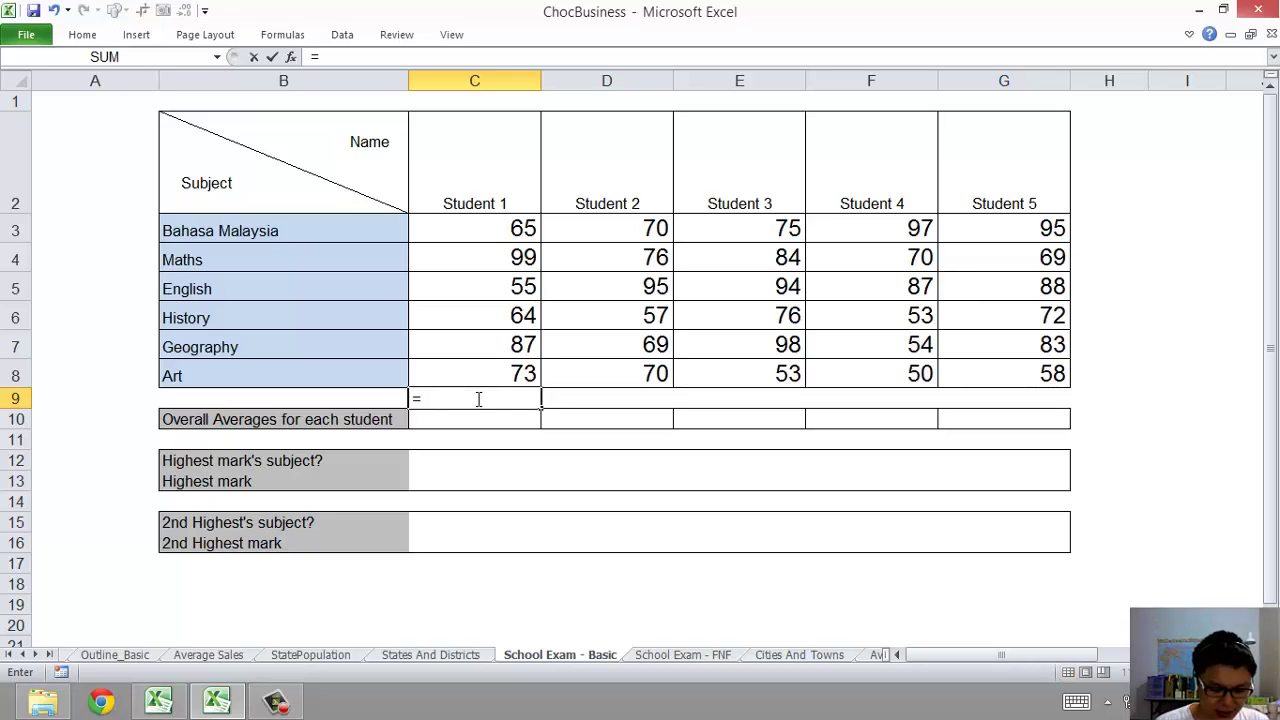
type("65")
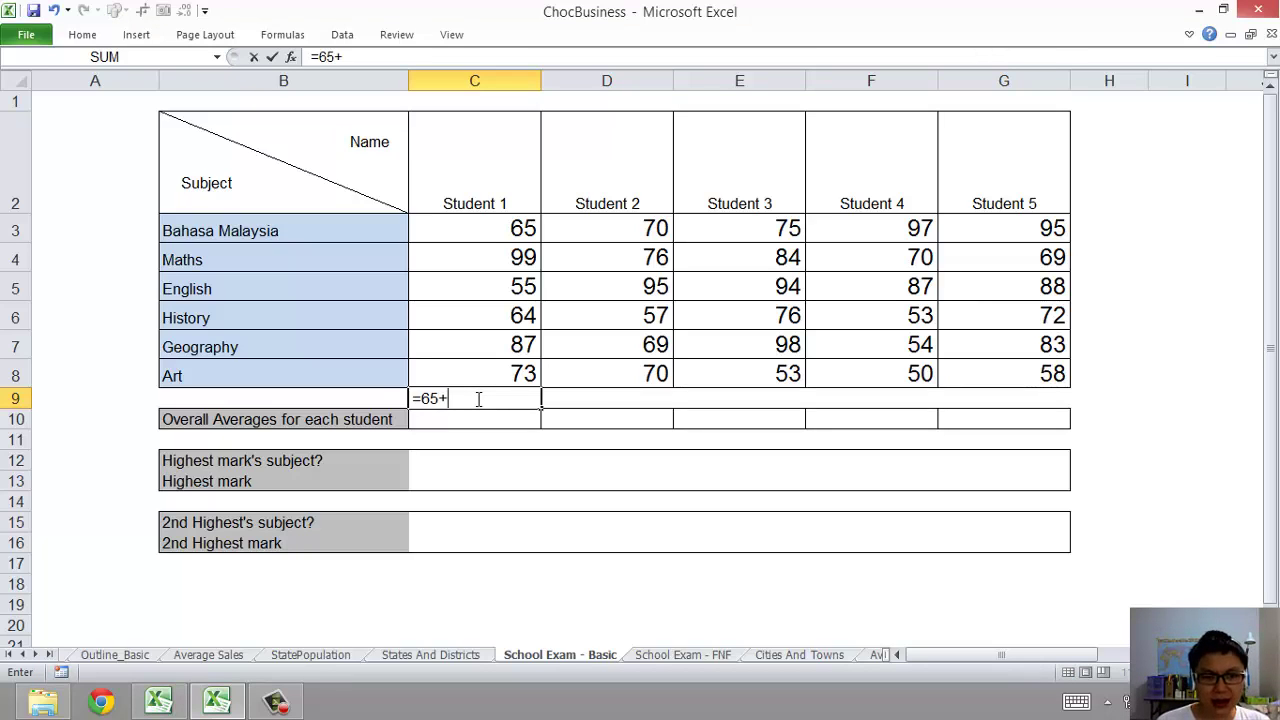
type("+99")
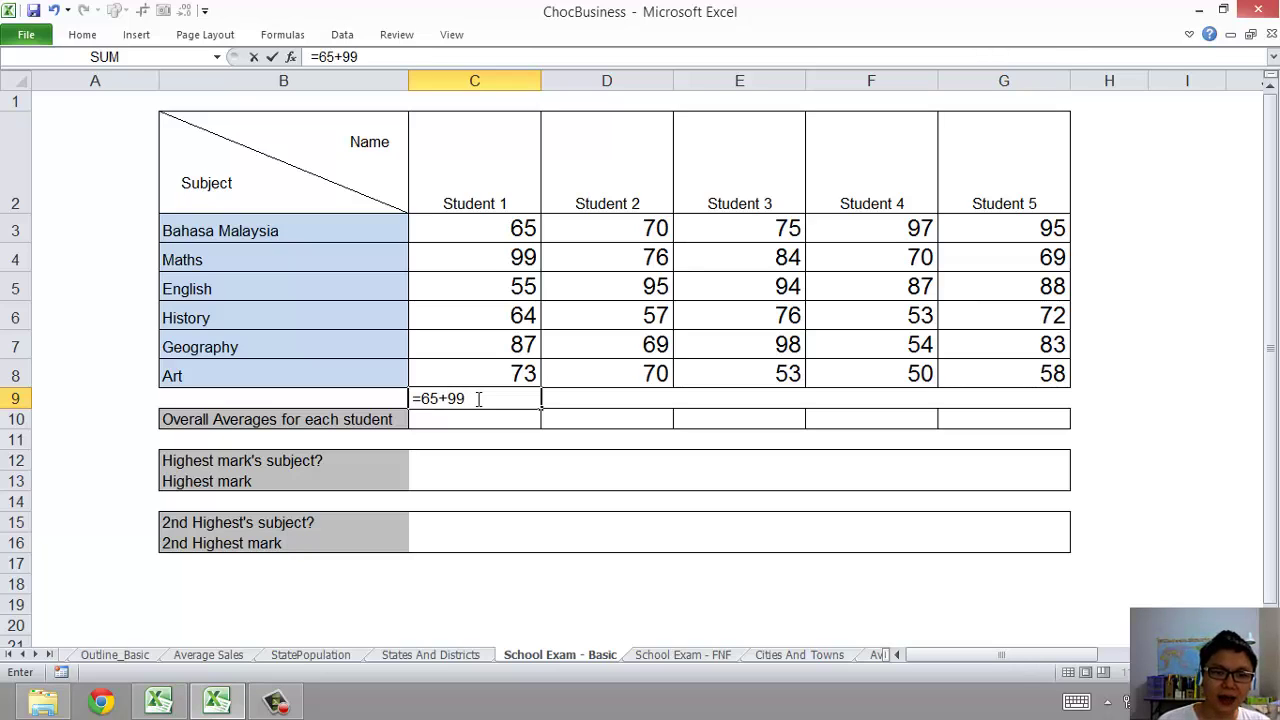
type("+55+6")
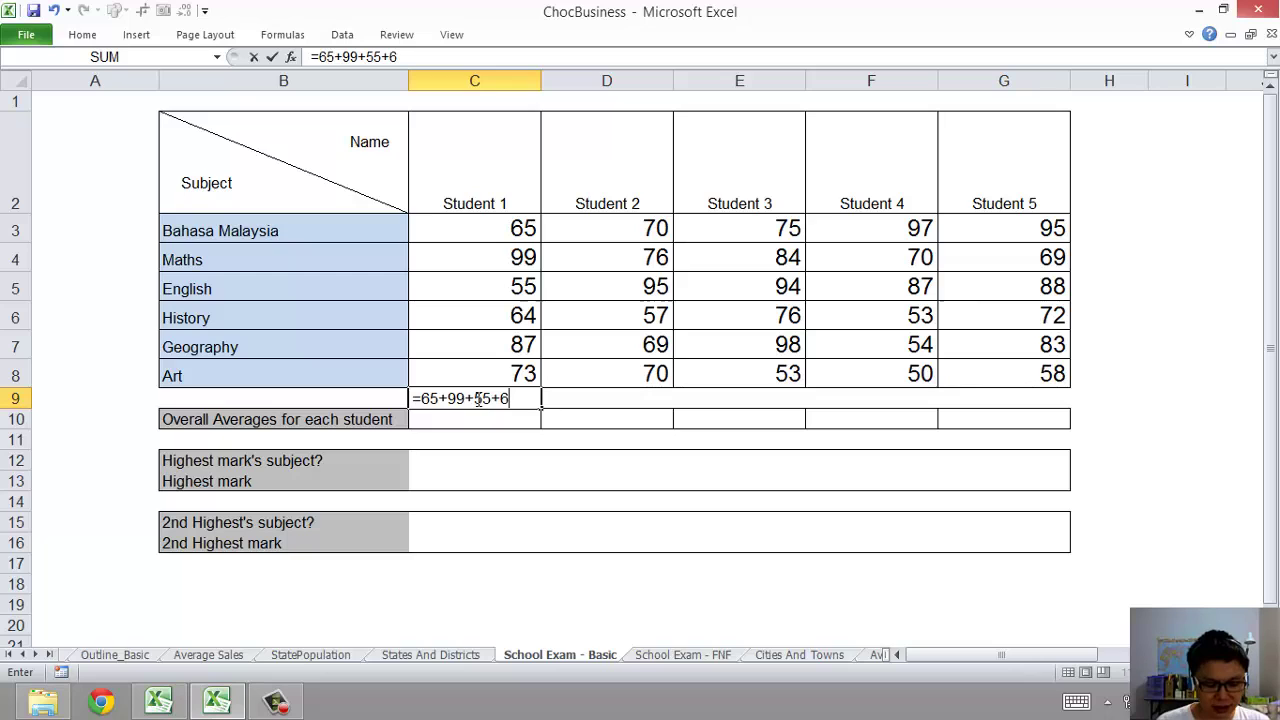
type("4+")
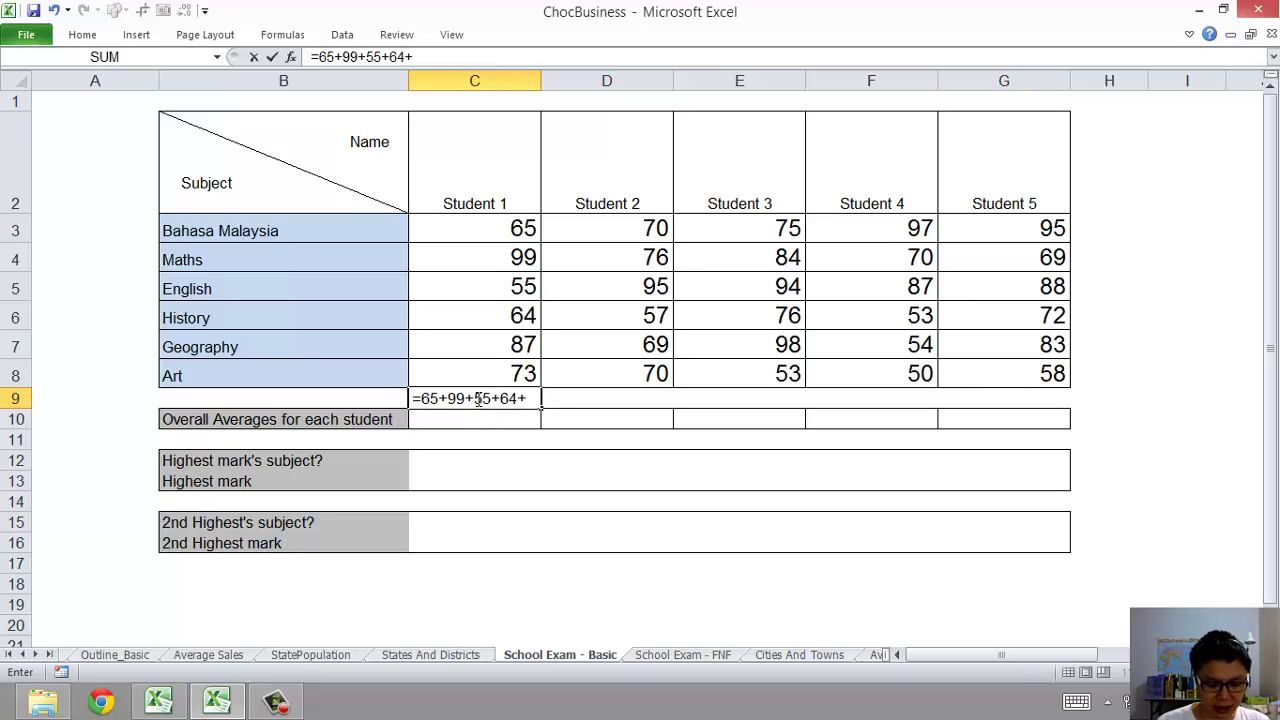
type("87+")
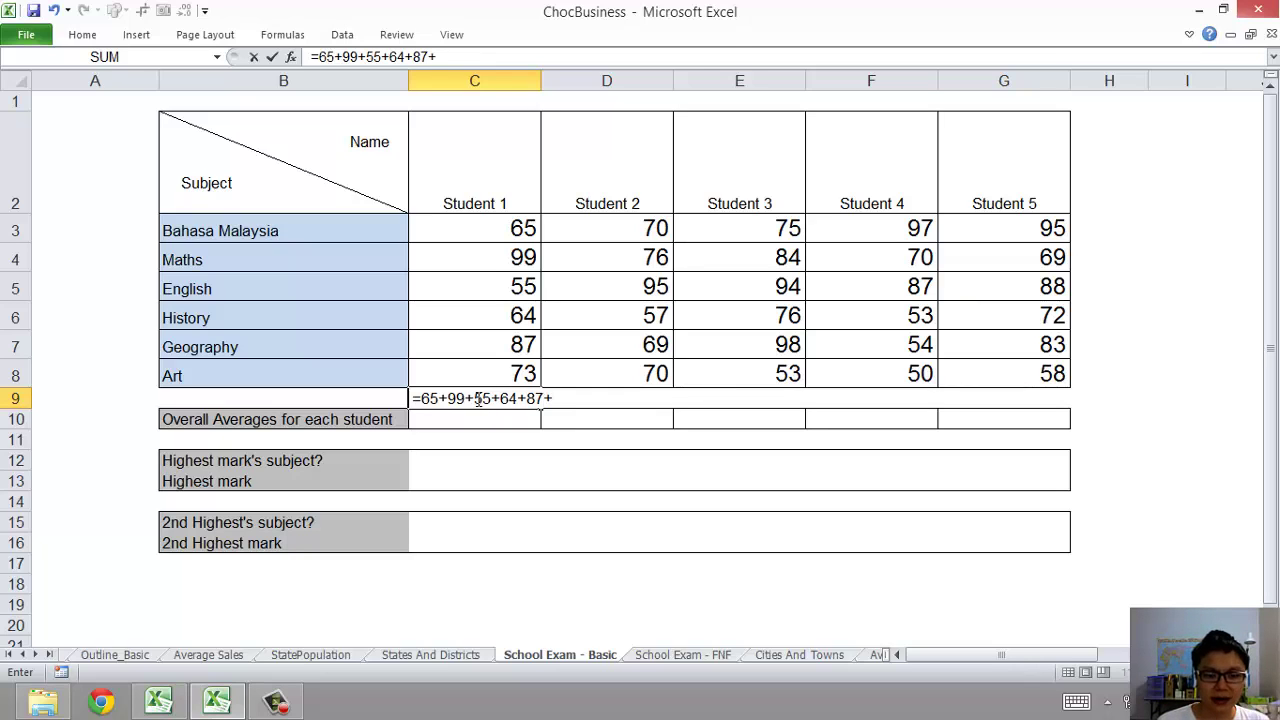
type("73")
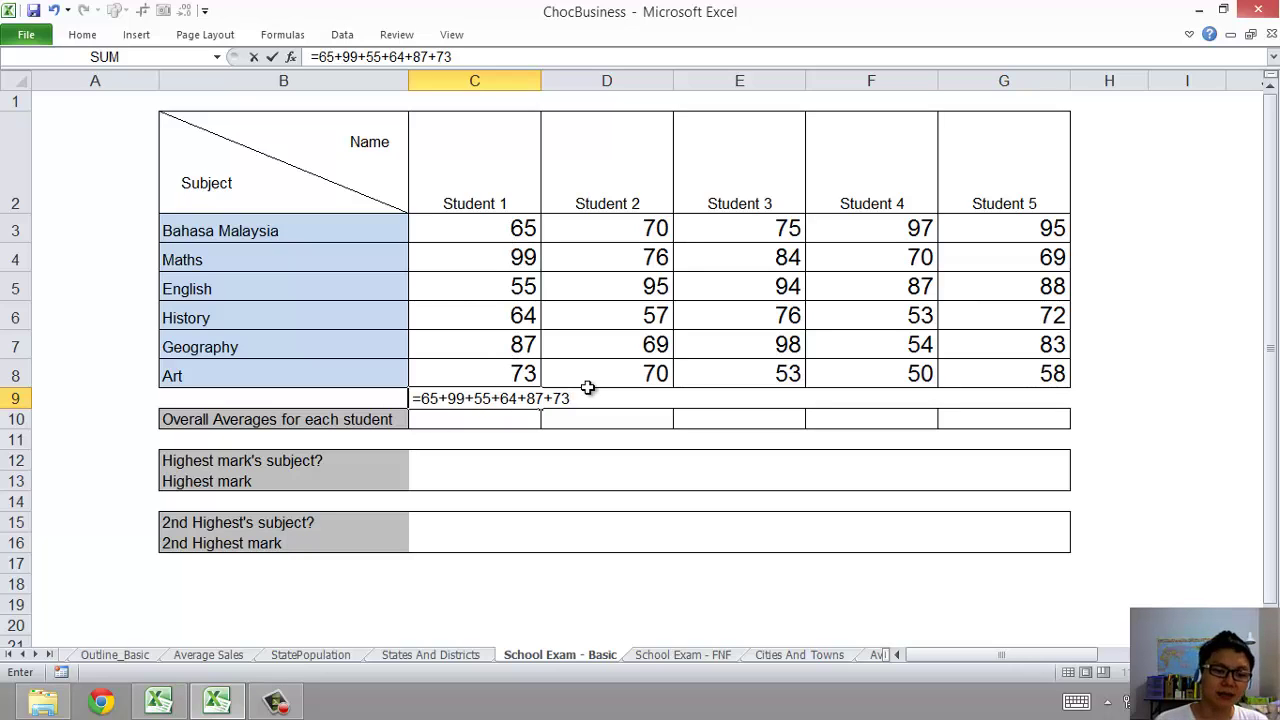
left_click(421, 398)
type("(")
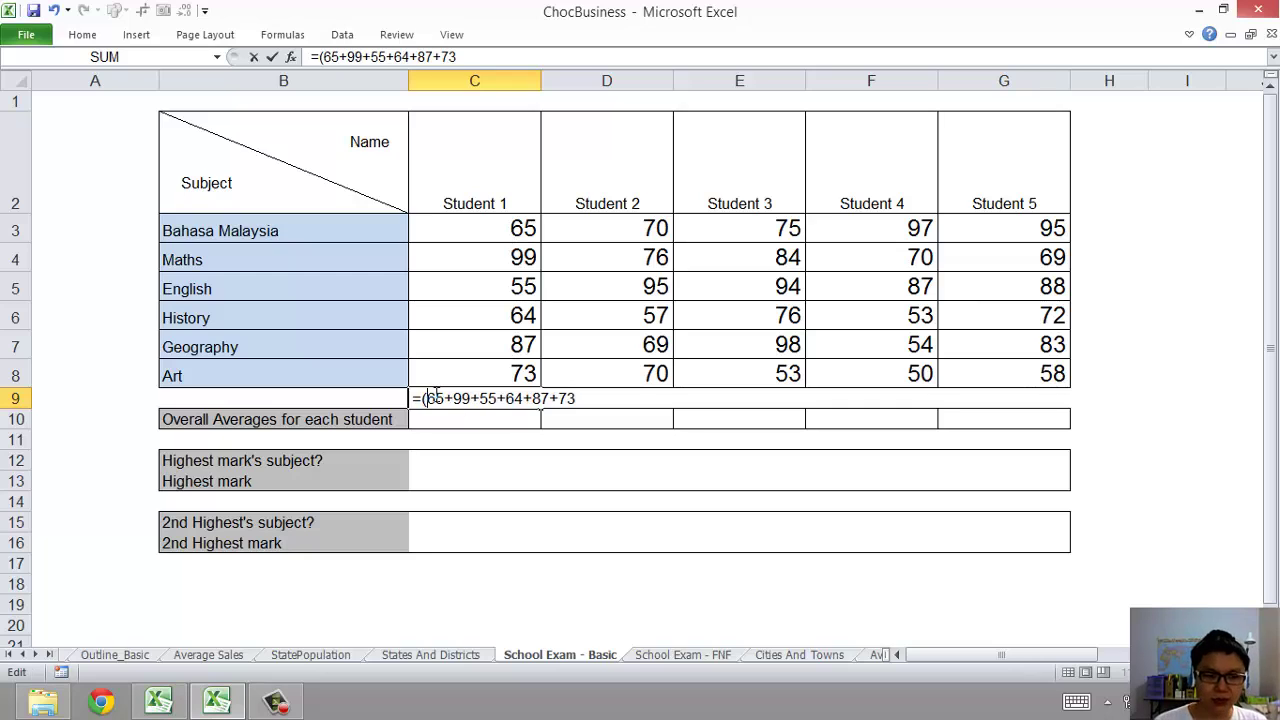
left_click(595, 398)
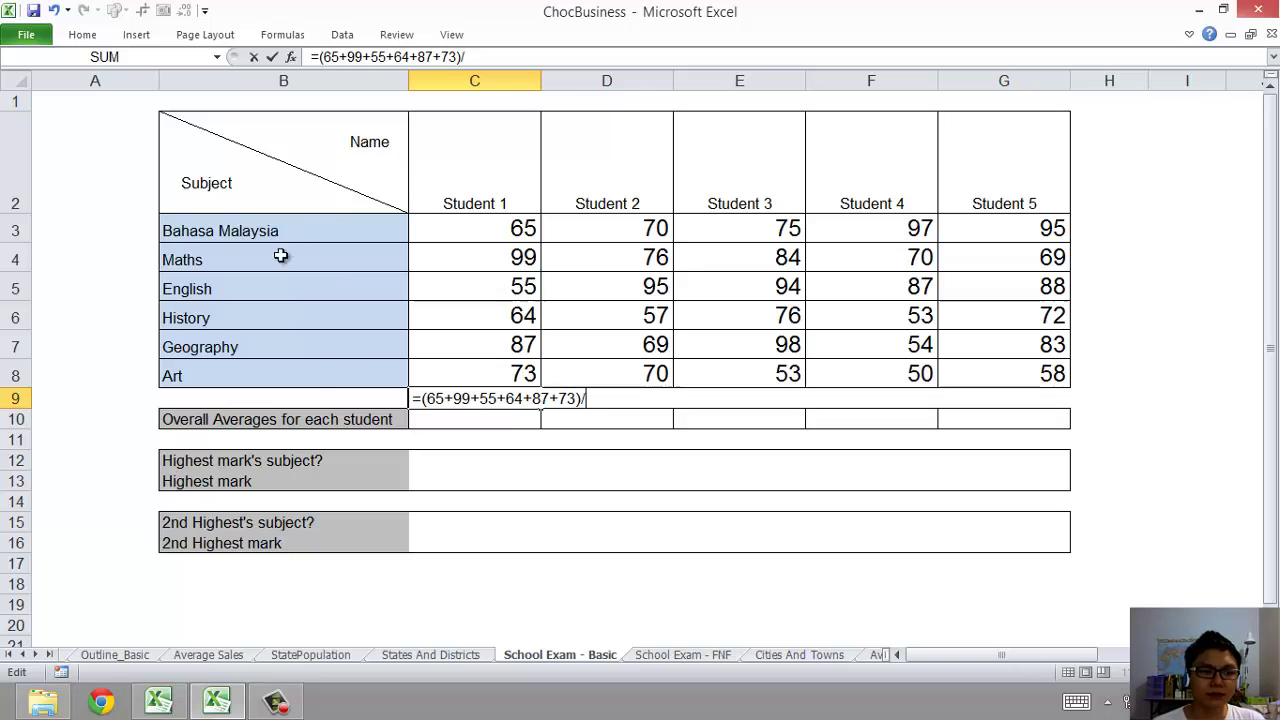
key("Return")
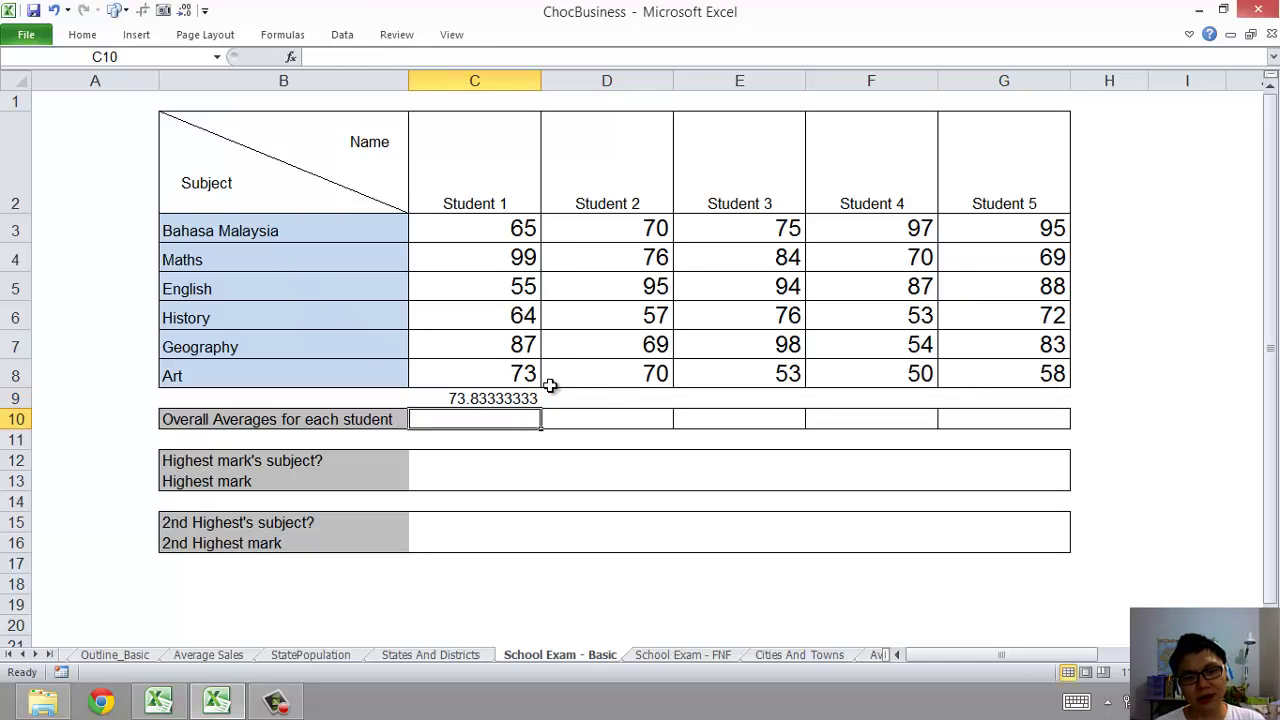
- Review the hand-typed average formula in C9 without changing it
left_click(497, 395)
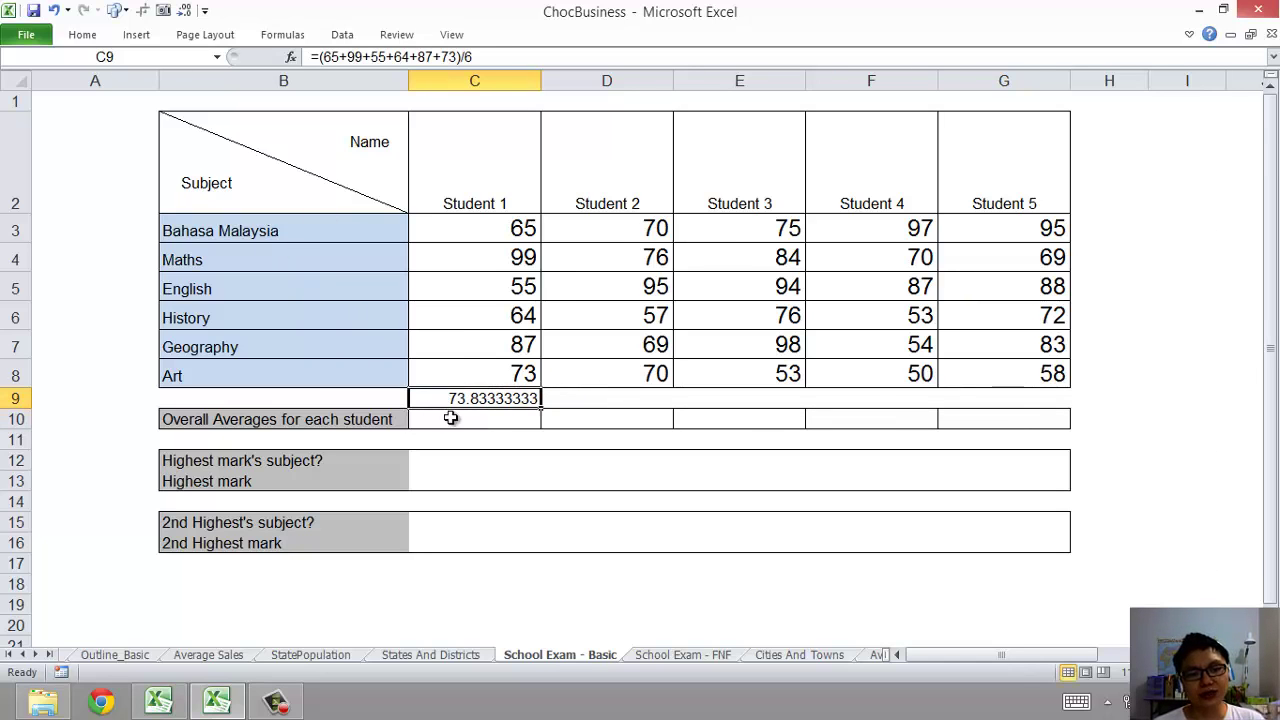
double_click(444, 402)
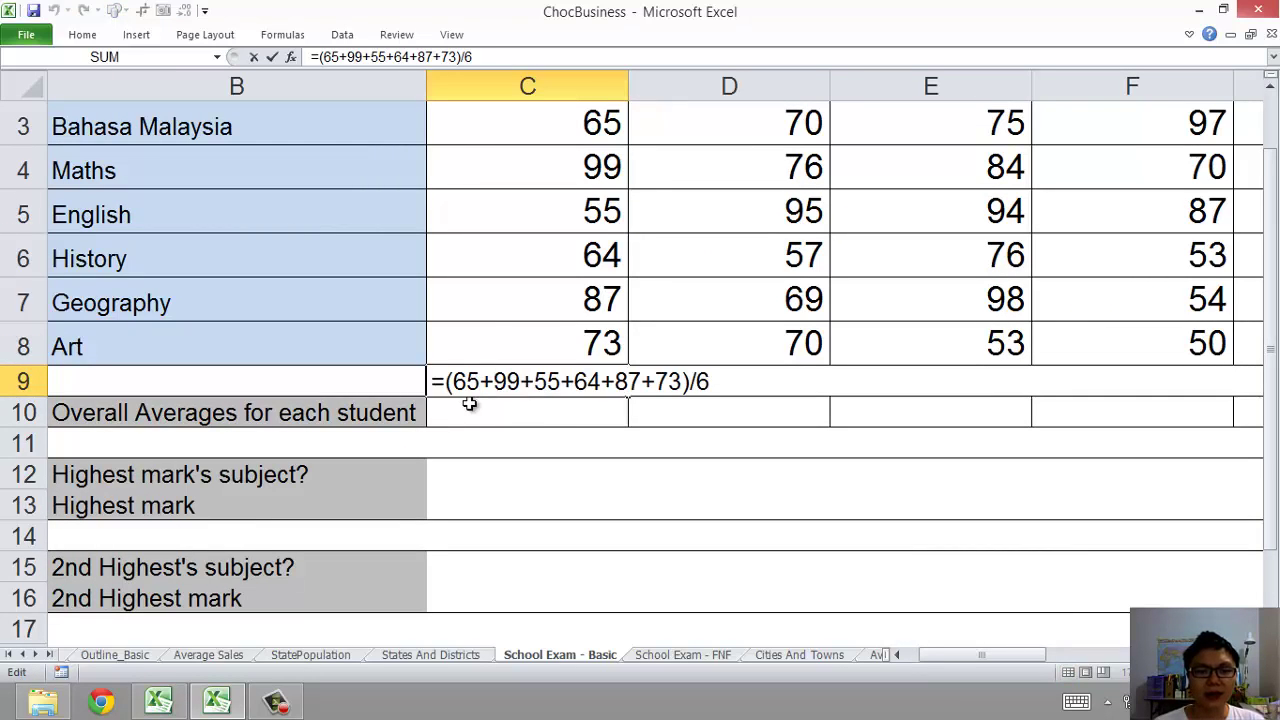
key("Return")
scroll(469, 403, "up", 1)
scroll(469, 403, "down", 2)
scroll(469, 403, "up", 2)
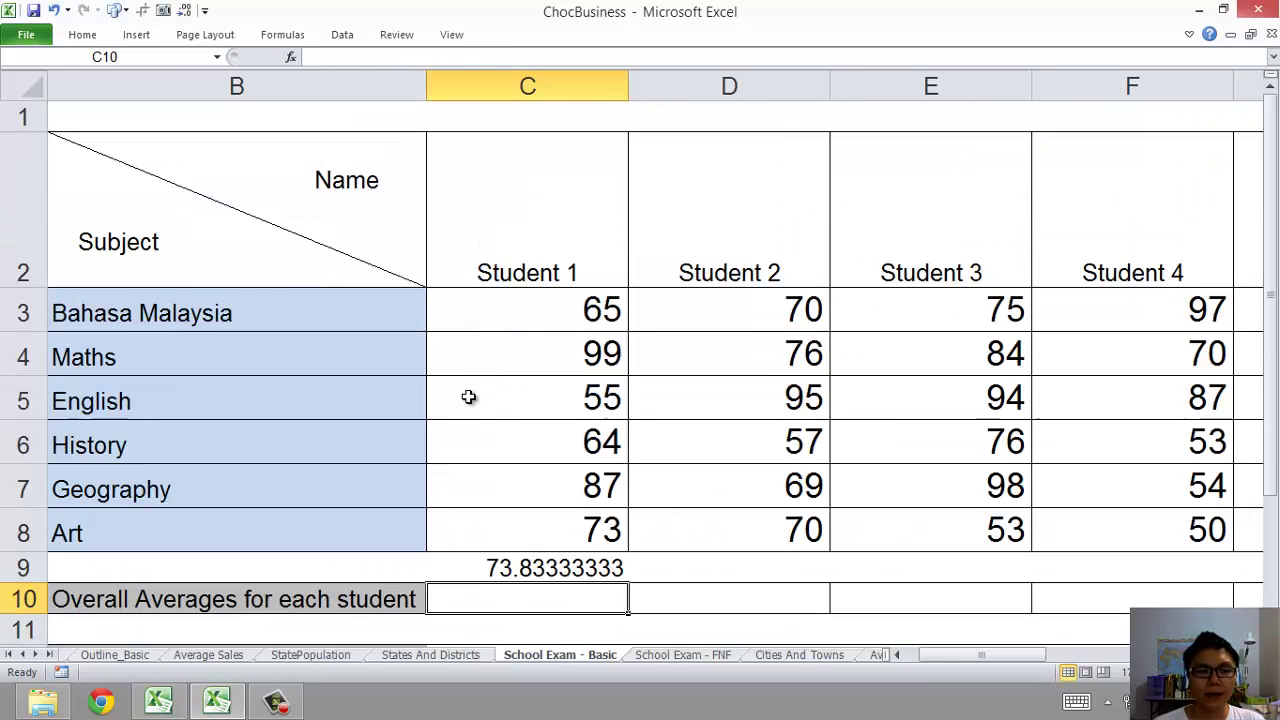
scroll(466, 404, "down", 2)
scroll(463, 406, "up", 1)
scroll(460, 400, "up", 1)
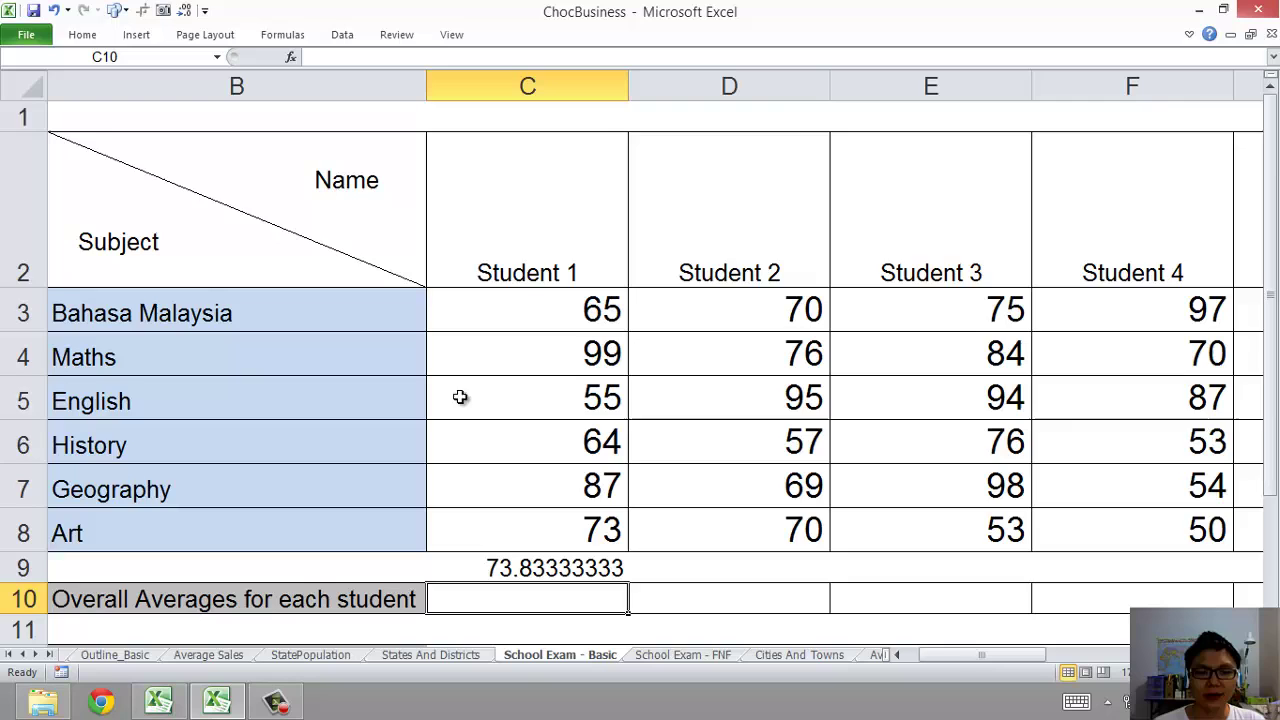
scroll(473, 541, "down", 1)
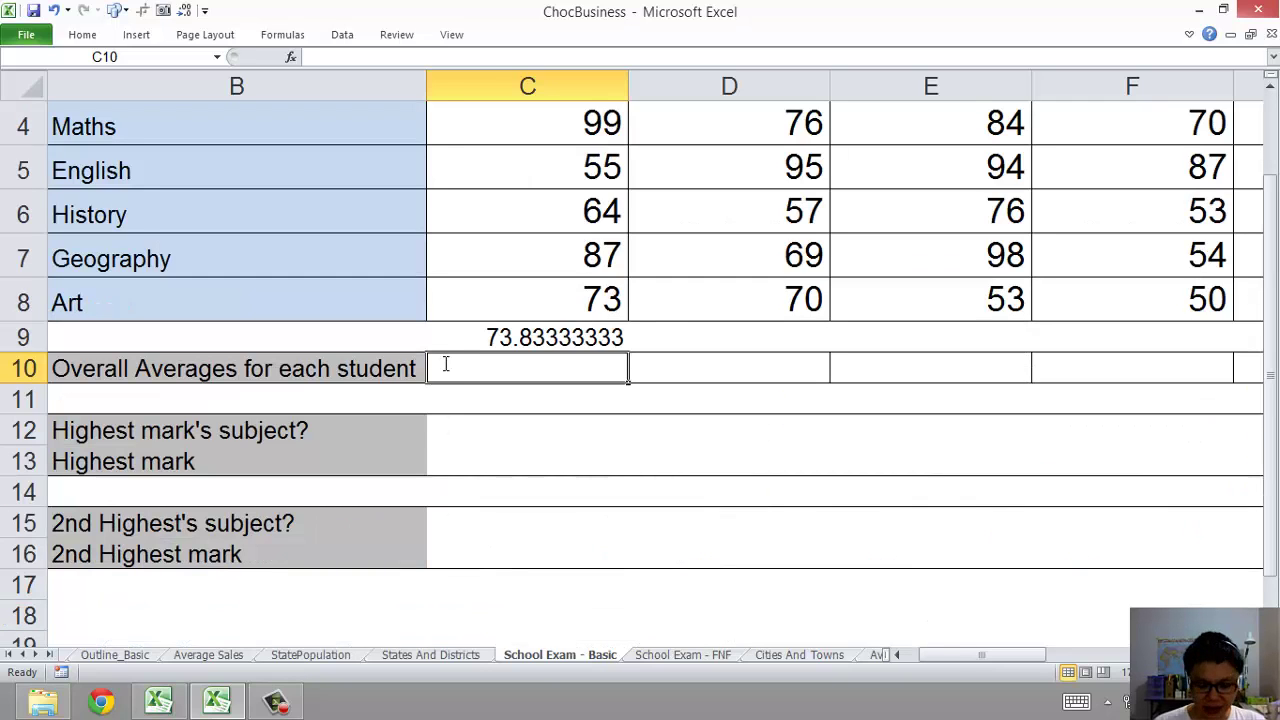
- Enter =AVERAGE(C3:C8) in C10 so it shows 73.83
type("=Ave")
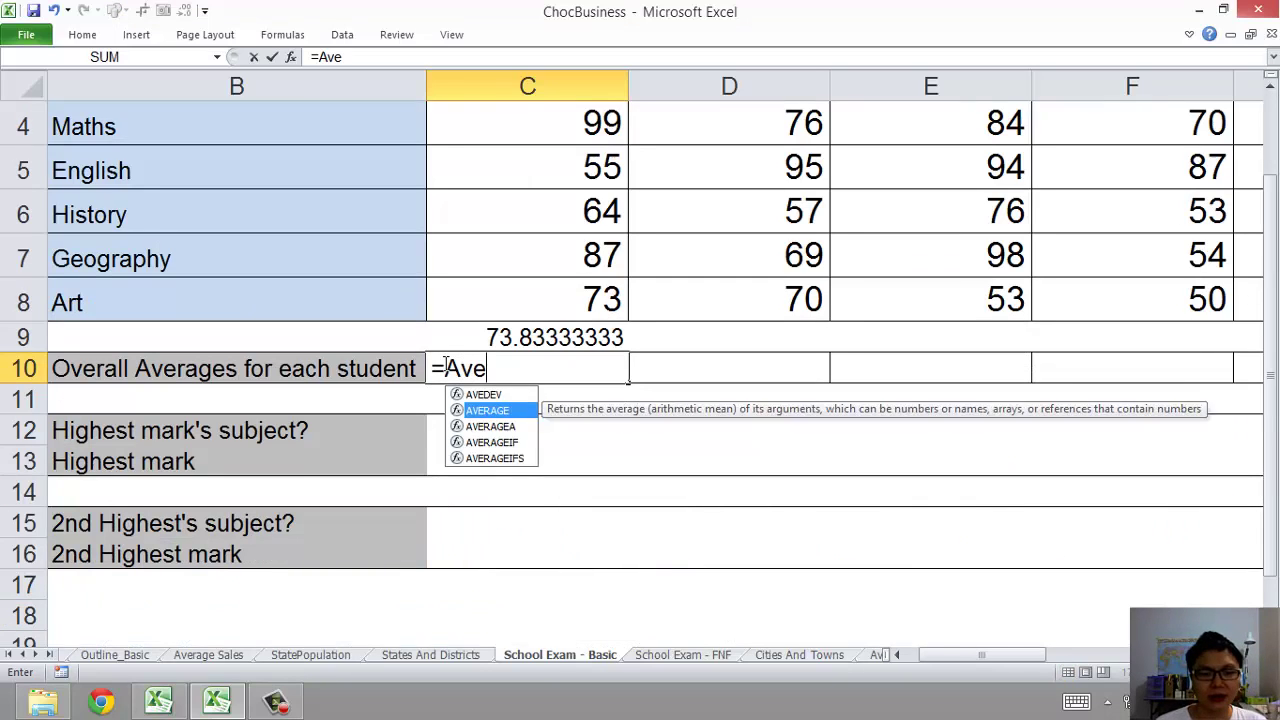
key("Tab")
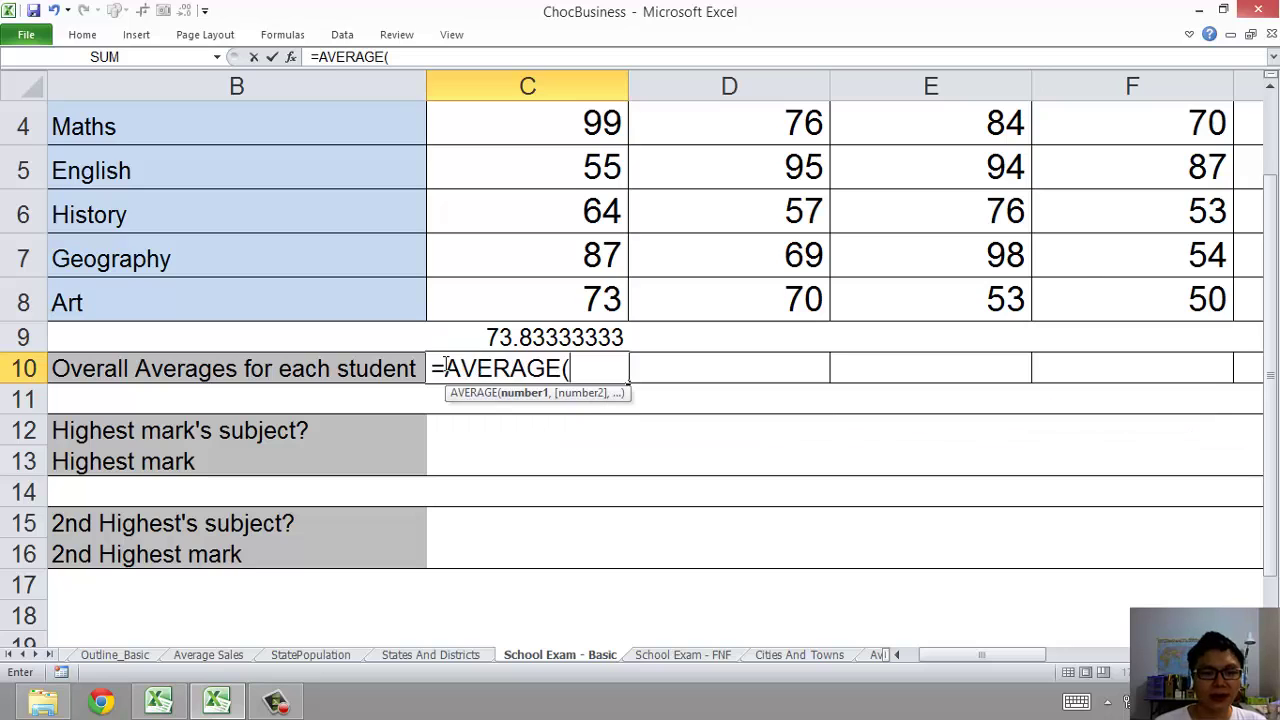
scroll(446, 368, "up", 1)
left_click(484, 301)
left_click_drag(489, 364, 509, 534)
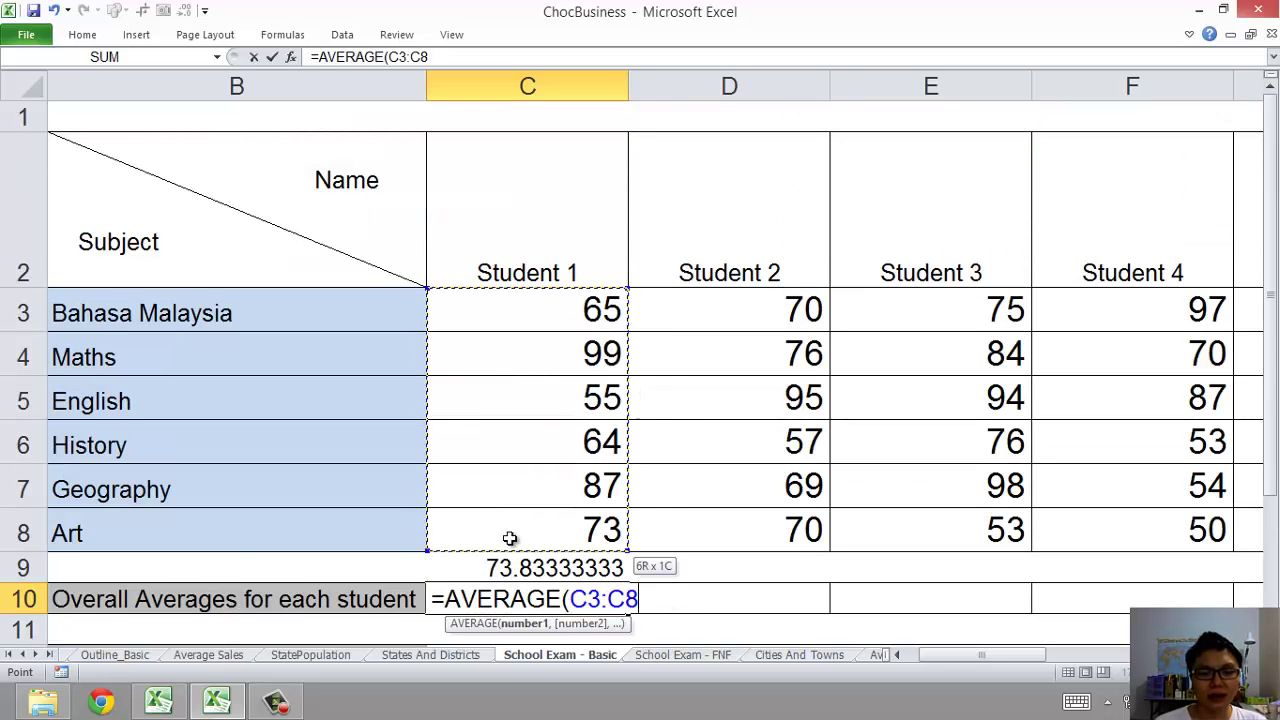
scroll(400, 454, "down", 3)
scroll(400, 457, "up", 2)
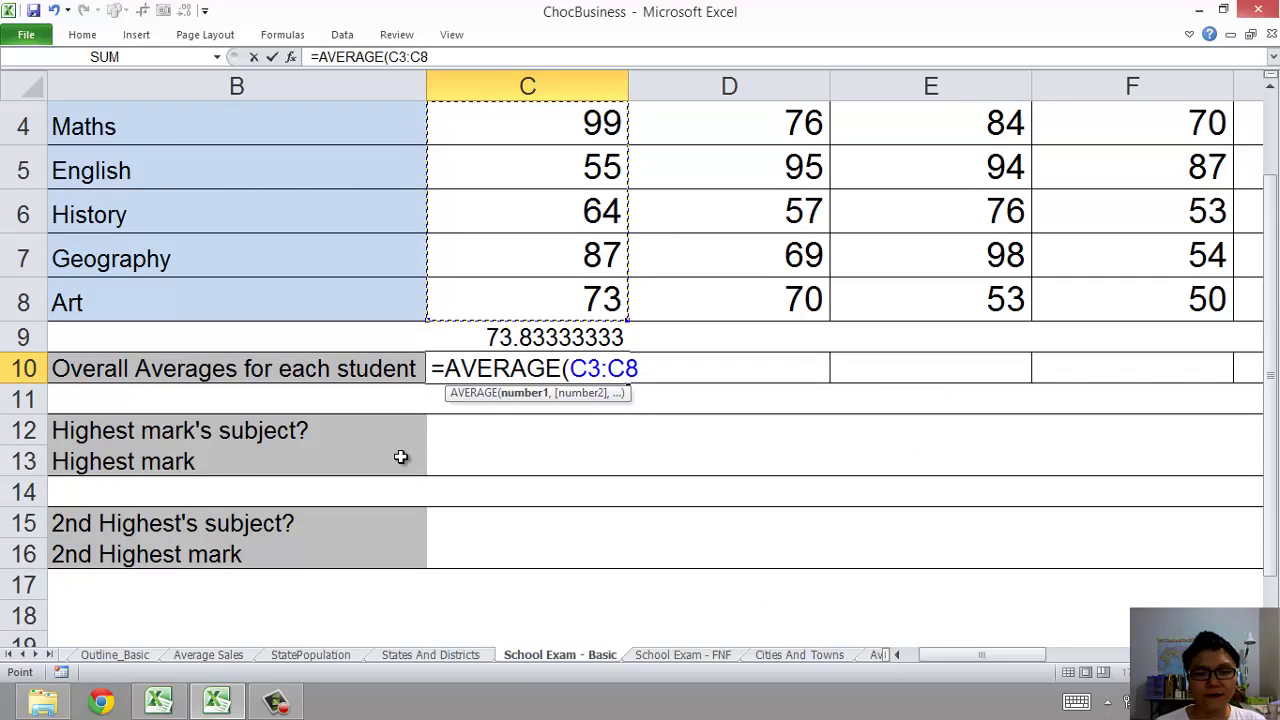
key("Return")
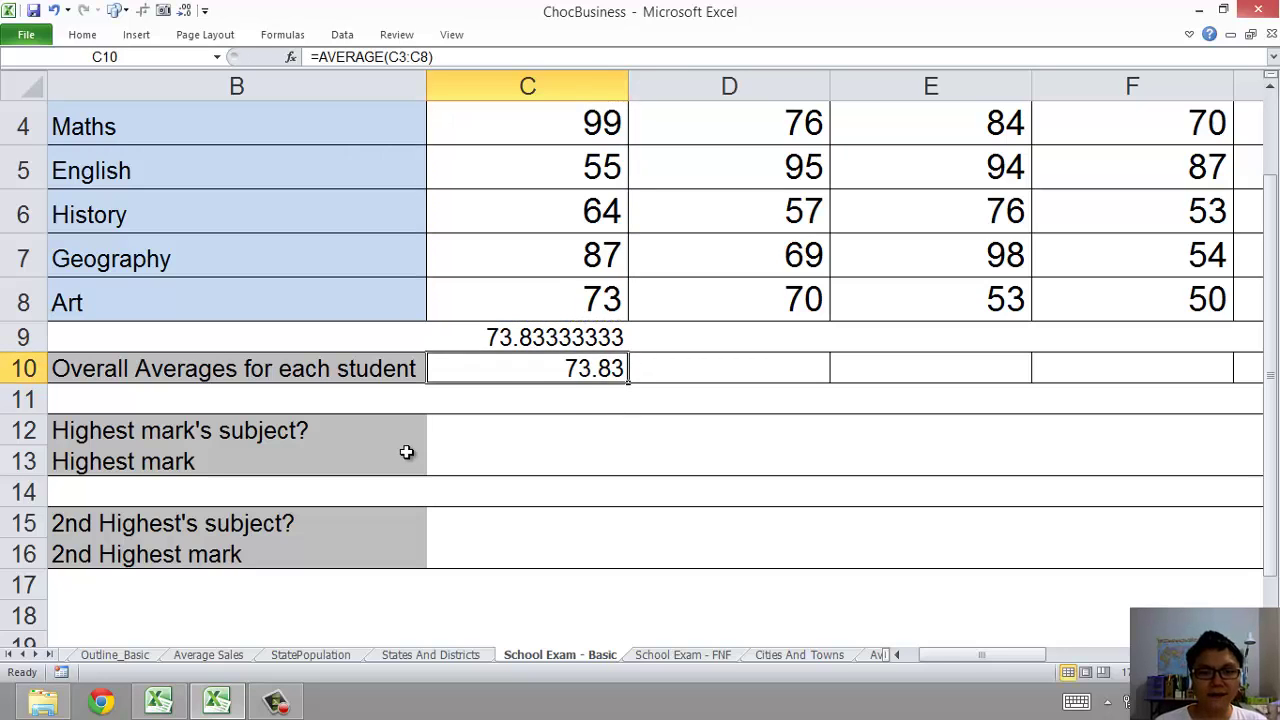
- Compare the hand-typed average in C9 with the AVERAGE formula in C10
scroll(406, 449, "down", 1, "ctrl")
scroll(420, 440, "up", 1)
left_click(418, 486)
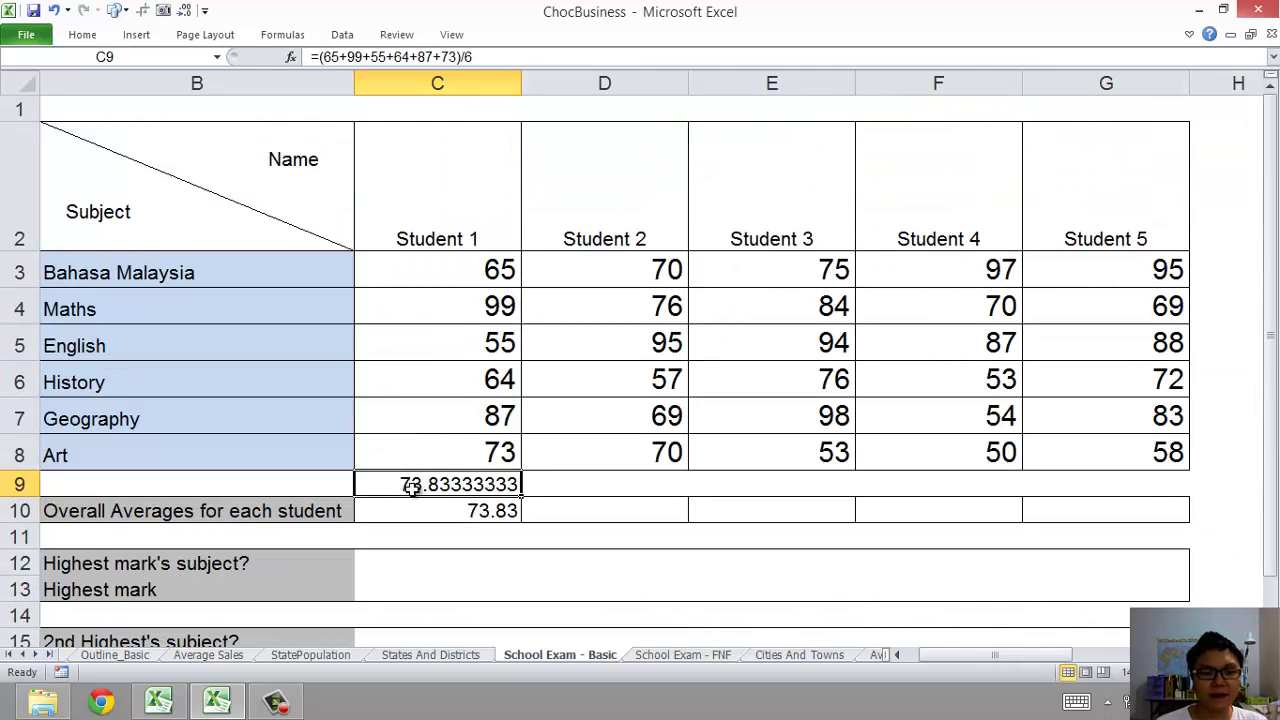
scroll(449, 375, "down", 2, "ctrl")
scroll(447, 377, "up", 1, "ctrl")
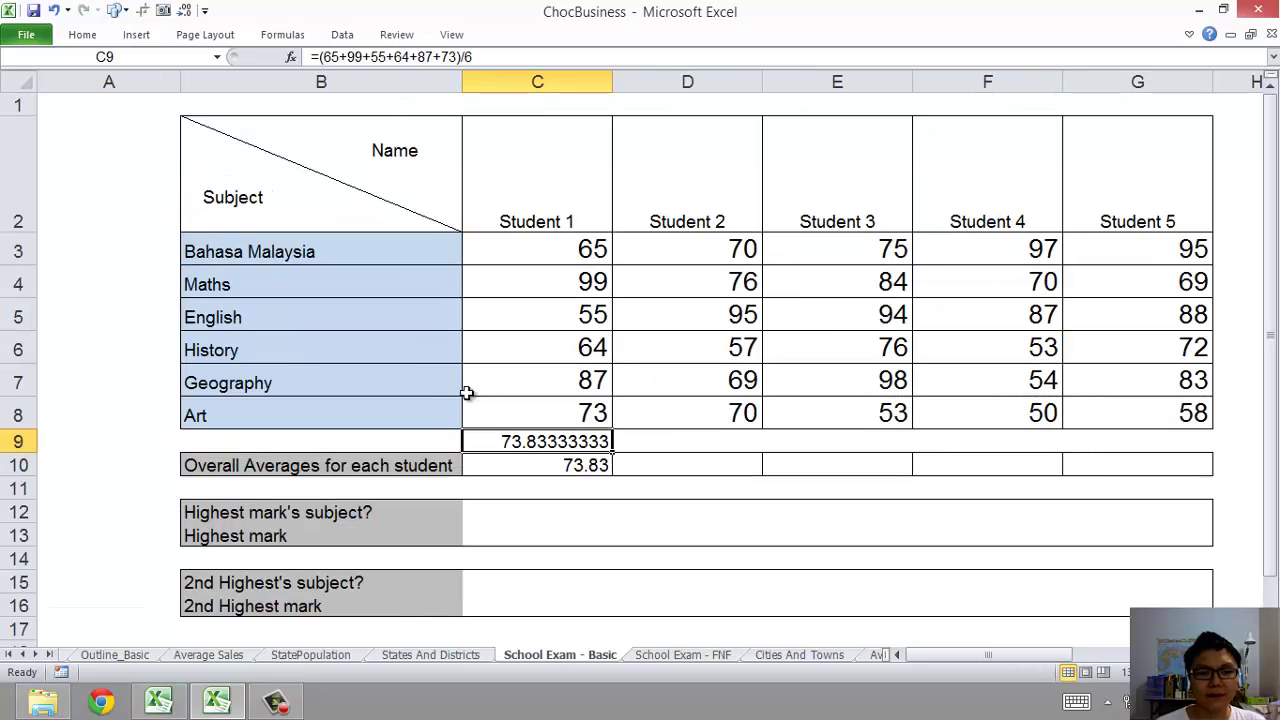
left_click(514, 461)
left_click(514, 440)
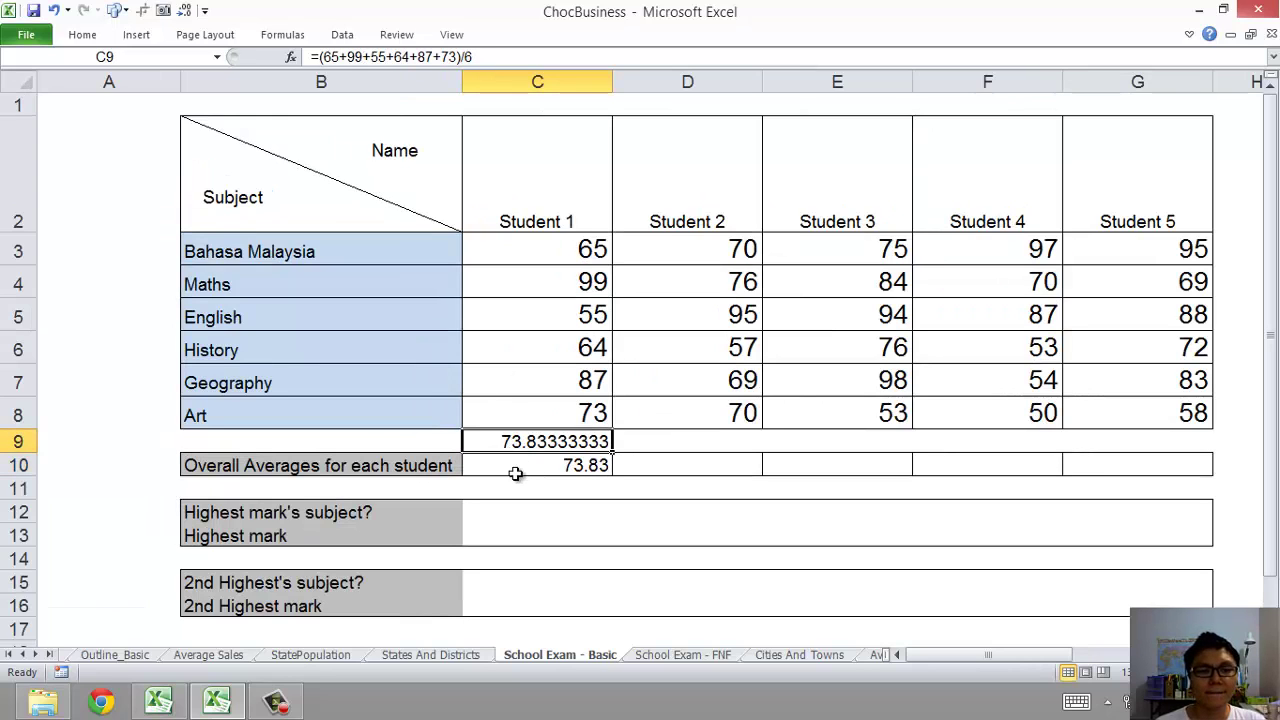
left_click(514, 463)
double_click(514, 465)
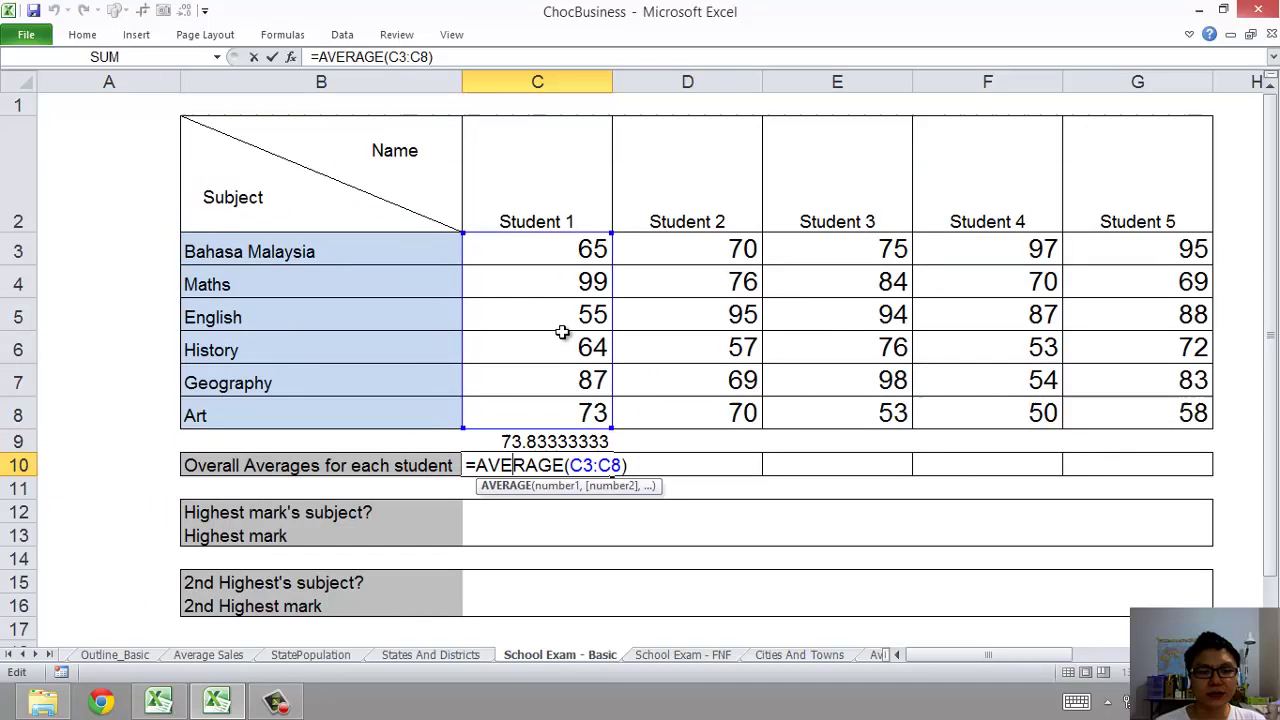
key("Return")
- Change the English mark in C5 from 55 to 78, so C10 becomes 77.67
left_click(552, 296)
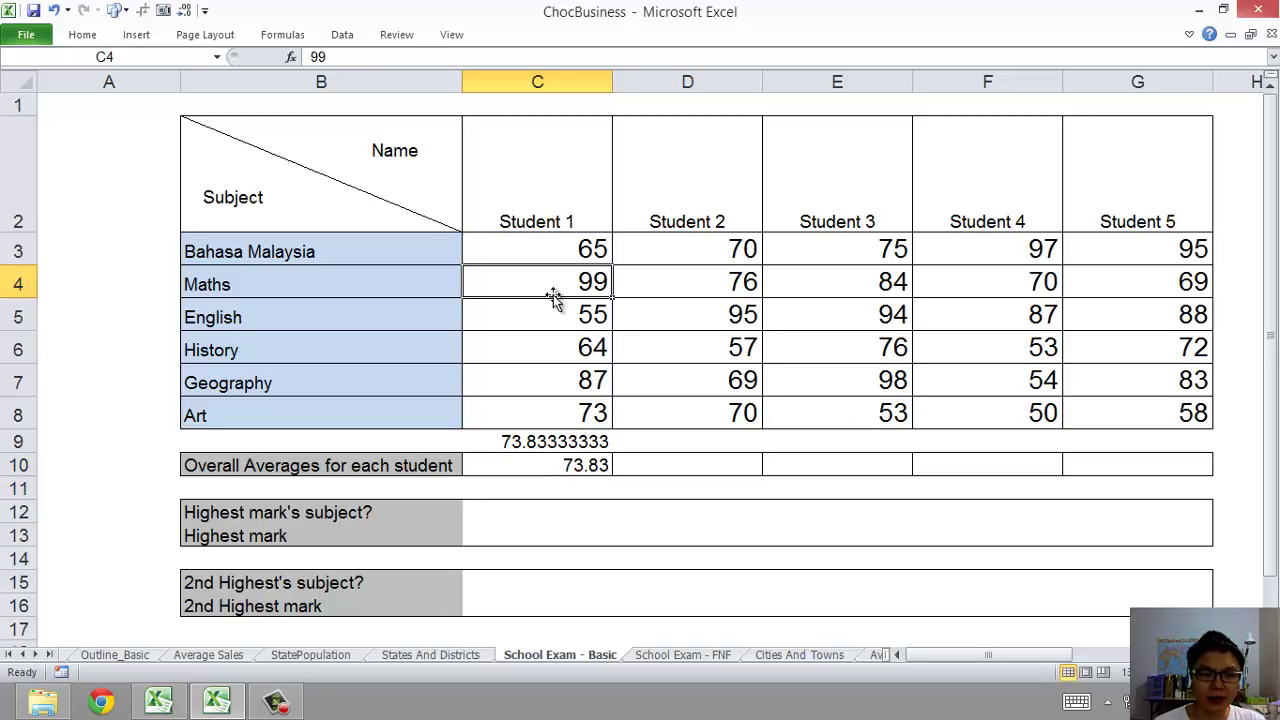
key("Down")
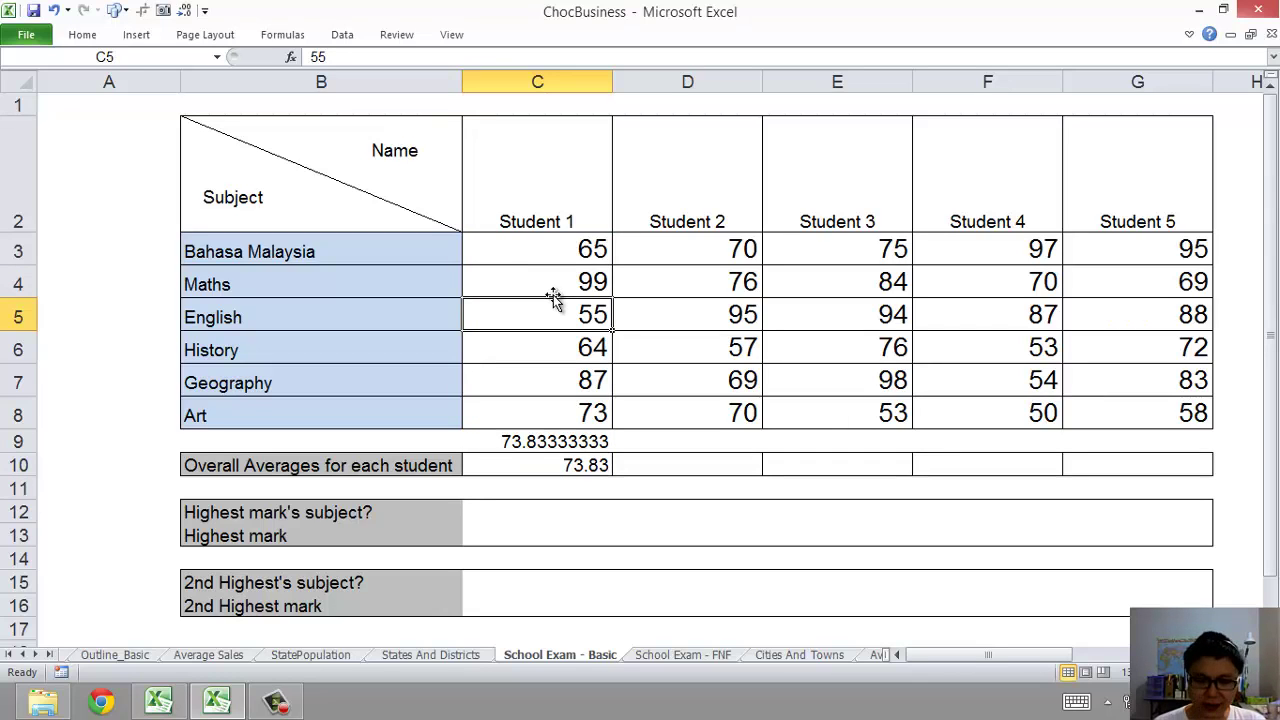
type("78")
key("Return")
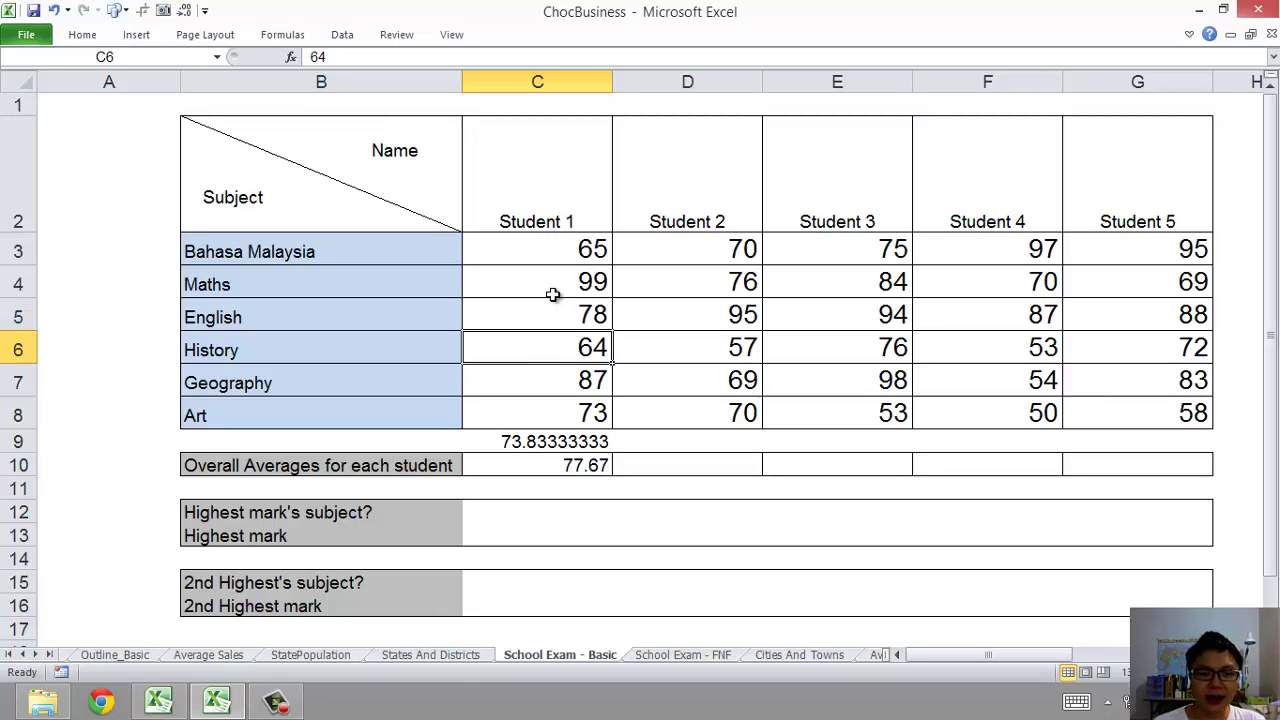
left_click(530, 462)
left_click(524, 440)
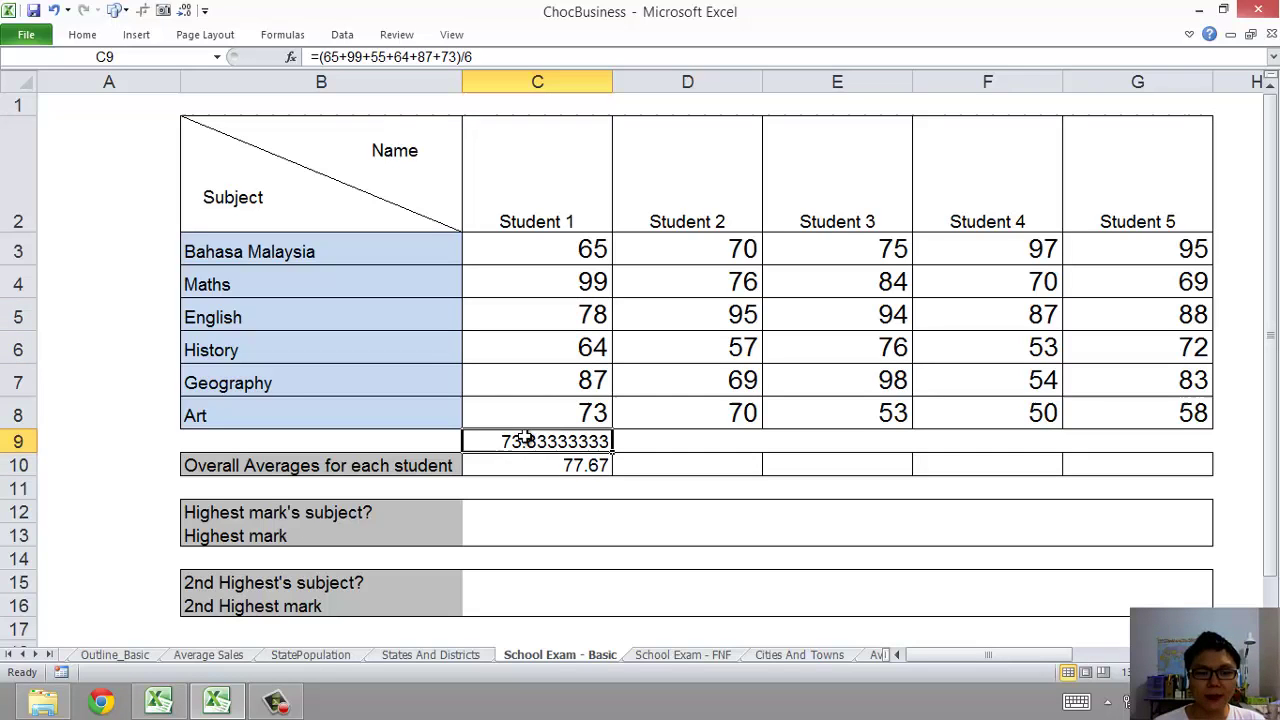
- In C9's formula, replace 65, 99 and 55 with references to C3, C4 and C5
double_click(520, 441)
left_click_drag(501, 441, 481, 441)
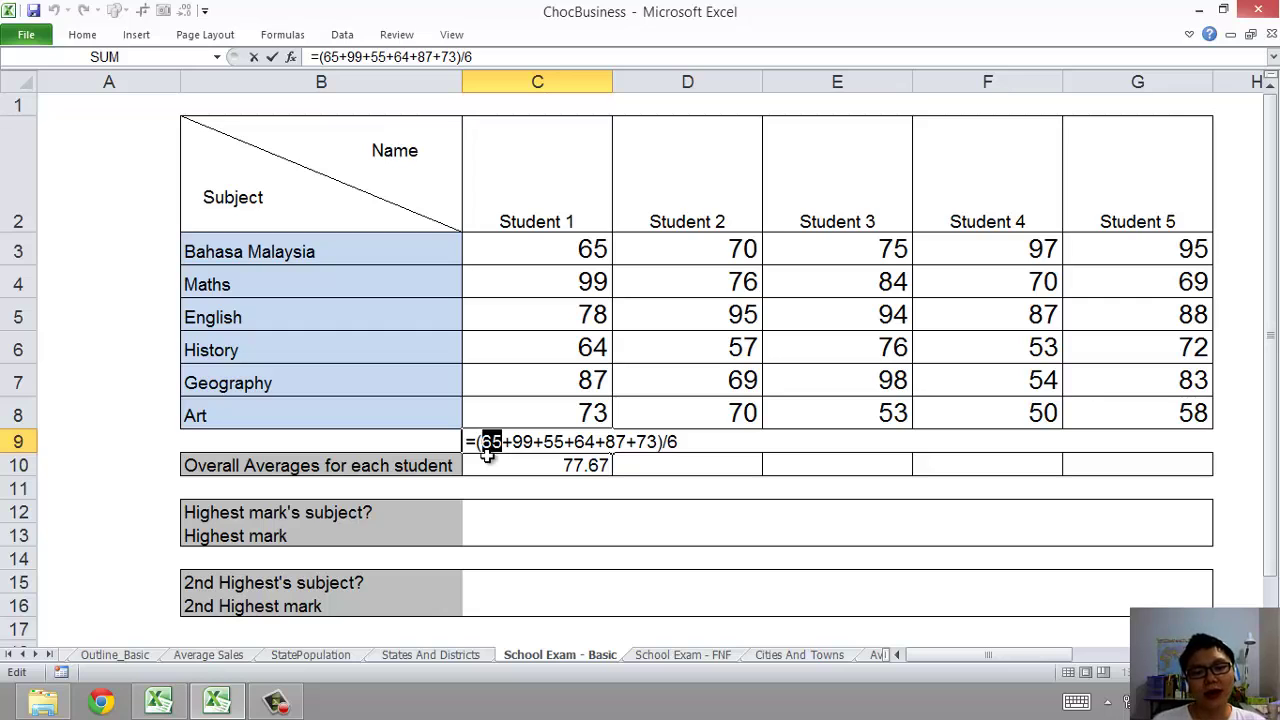
left_click(504, 249)
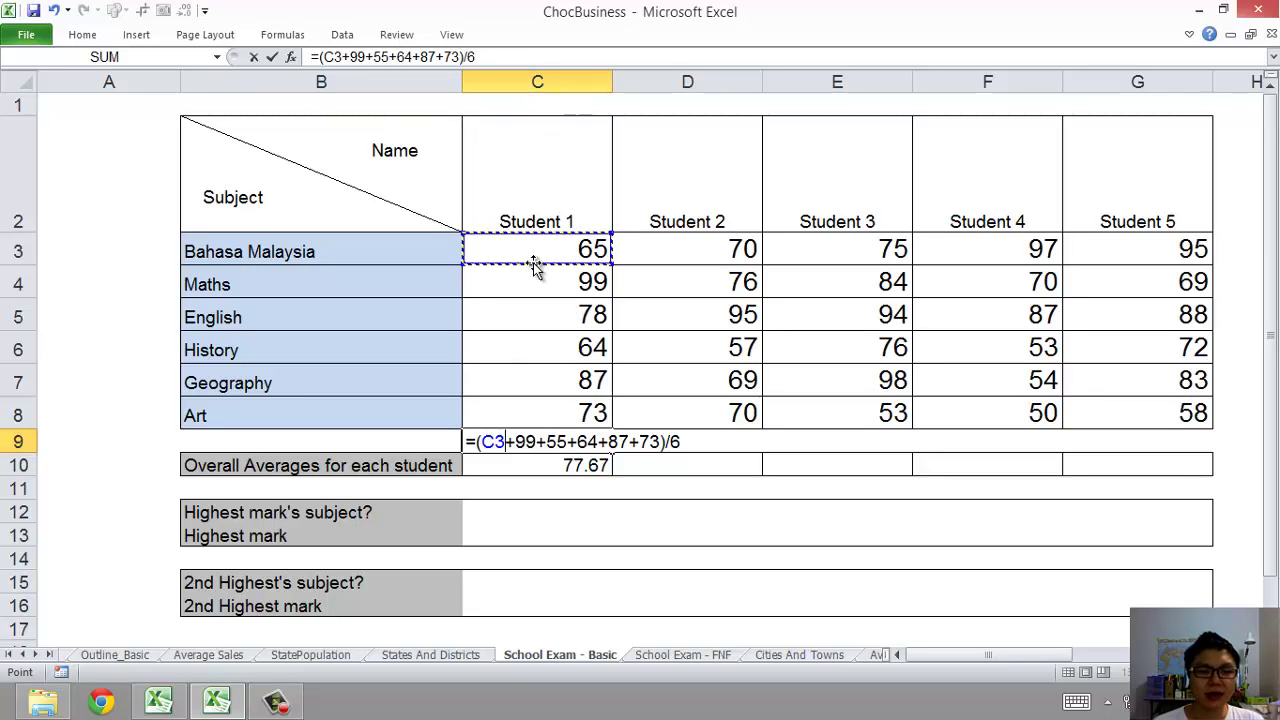
double_click(524, 441)
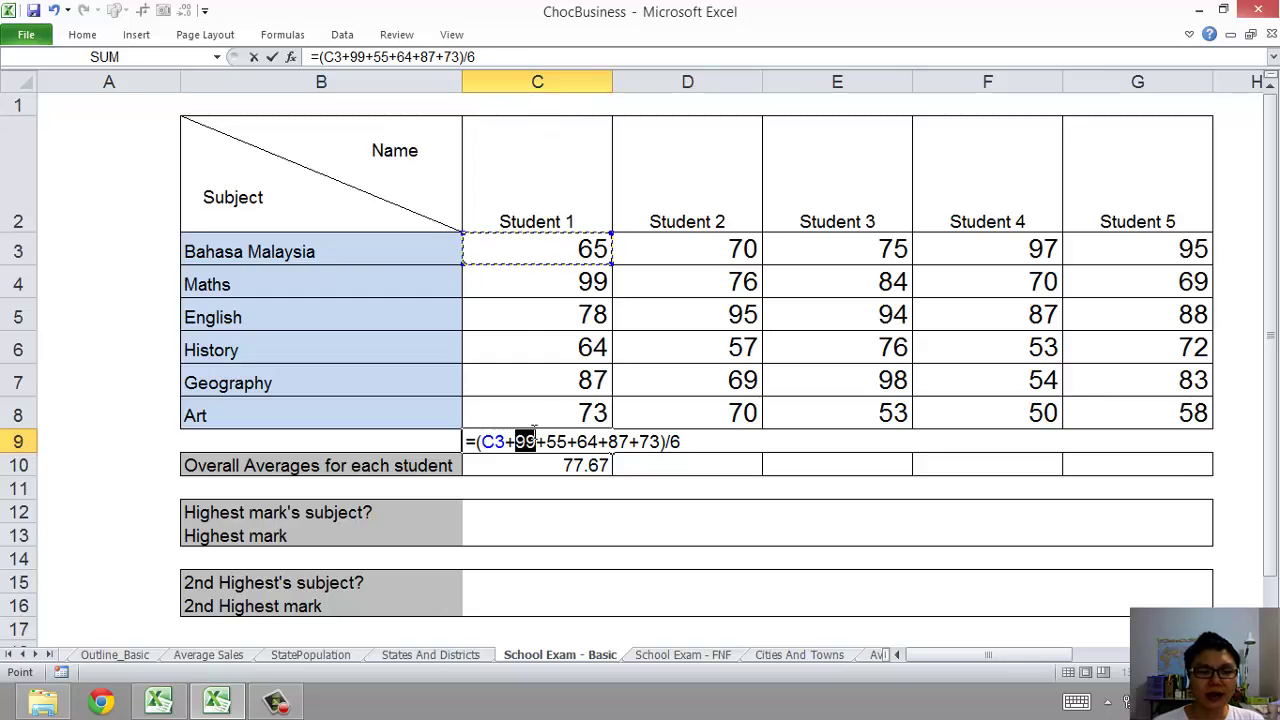
left_click(526, 278)
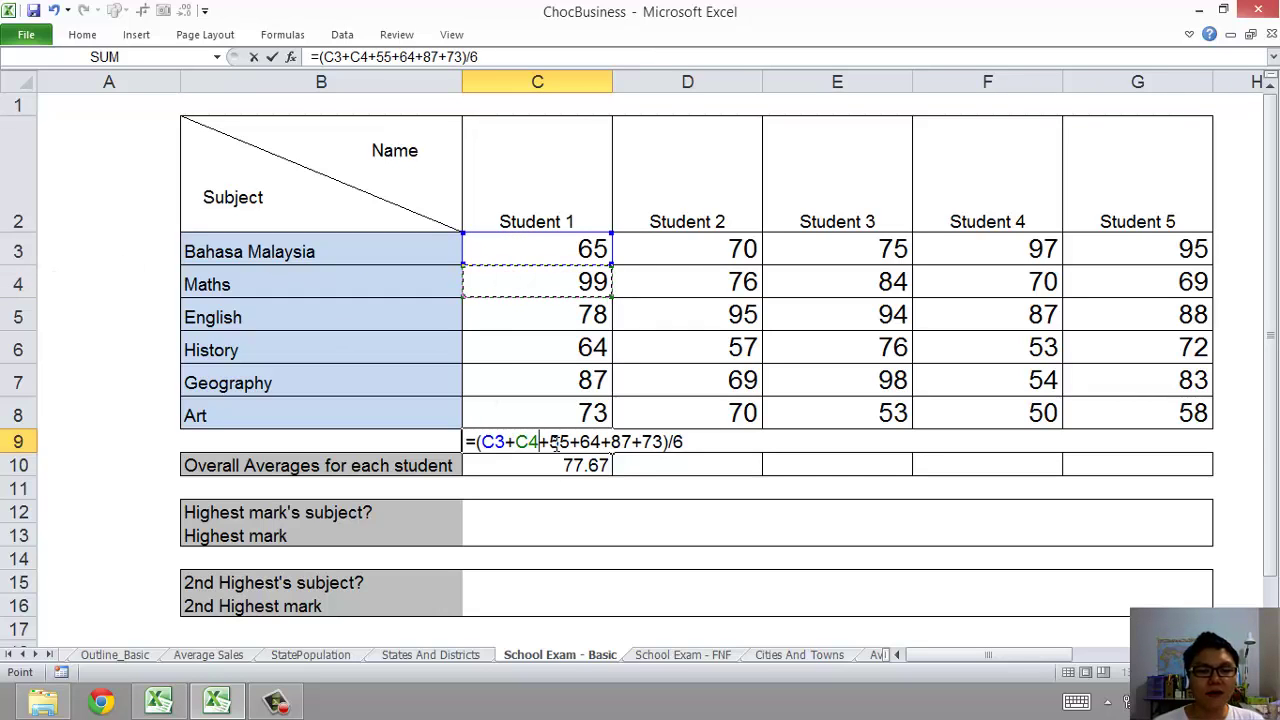
left_click_drag(549, 441, 565, 441)
left_click(511, 318)
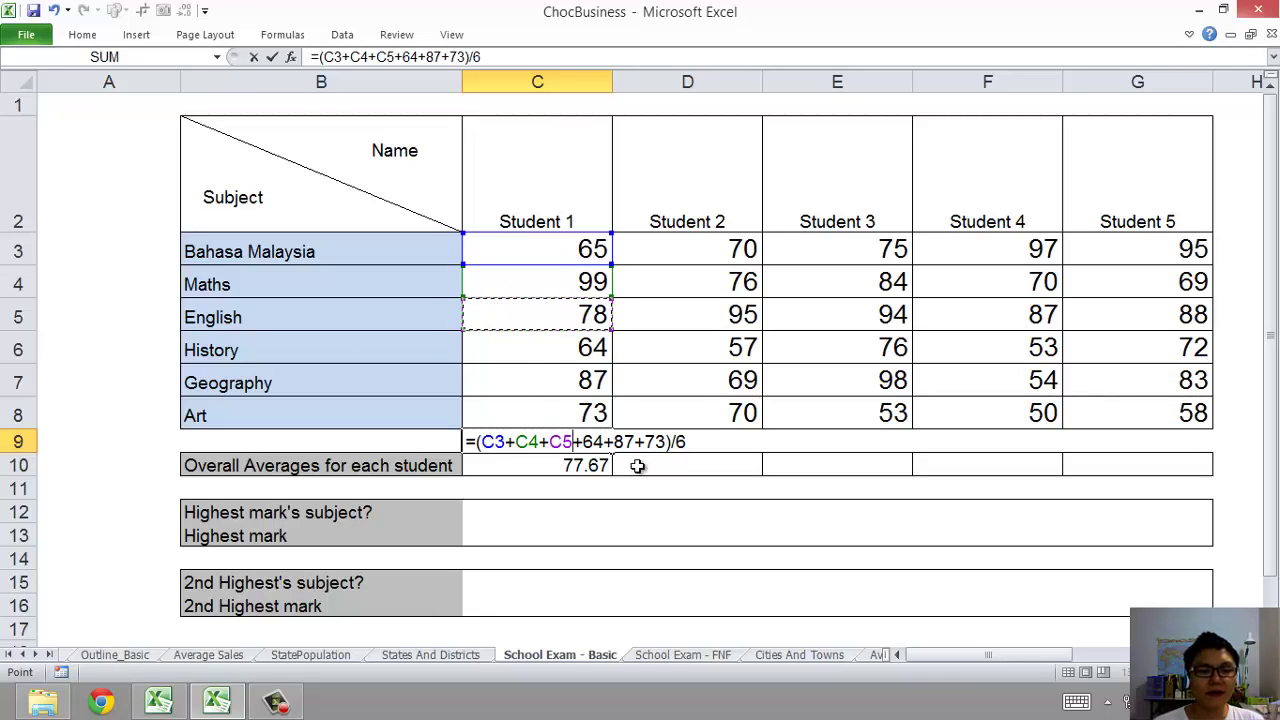
- Replace 64, 87 and 73 with C6, C7 and C8, leaving the divisor 6 selected
left_click_drag(597, 452, 637, 443)
left_click(549, 354)
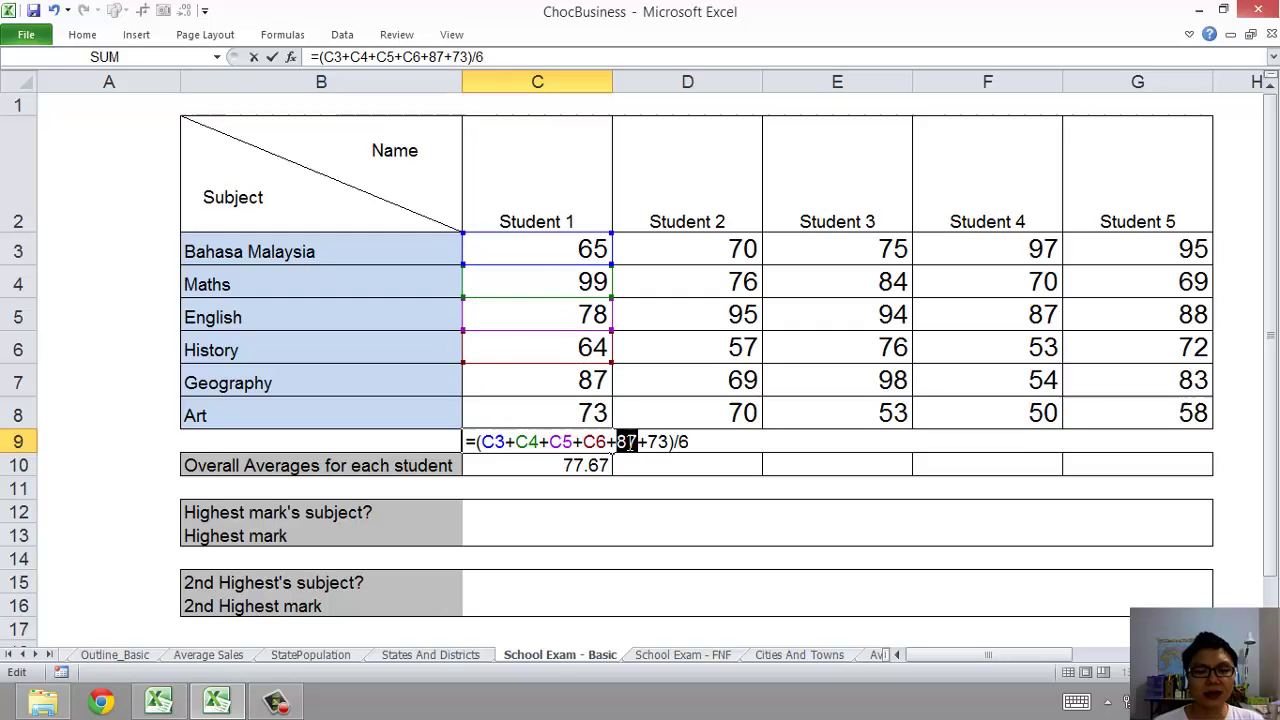
left_click(560, 388)
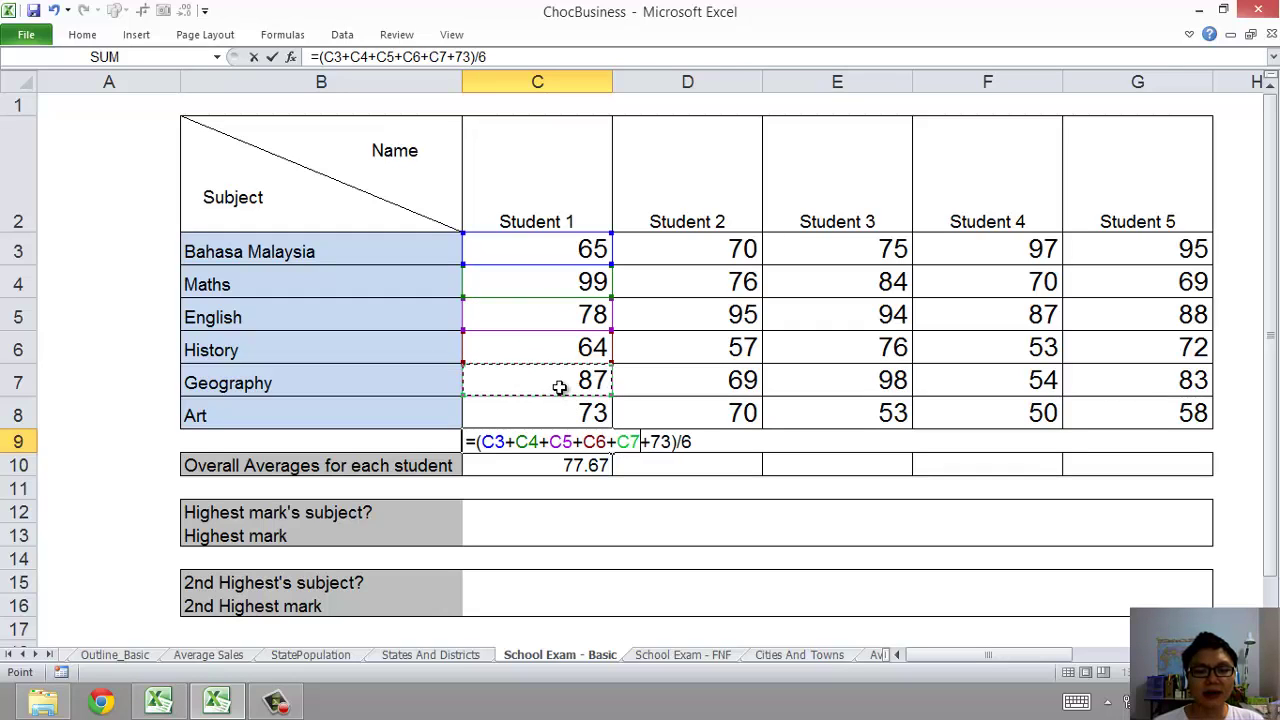
left_click_drag(650, 441, 667, 443)
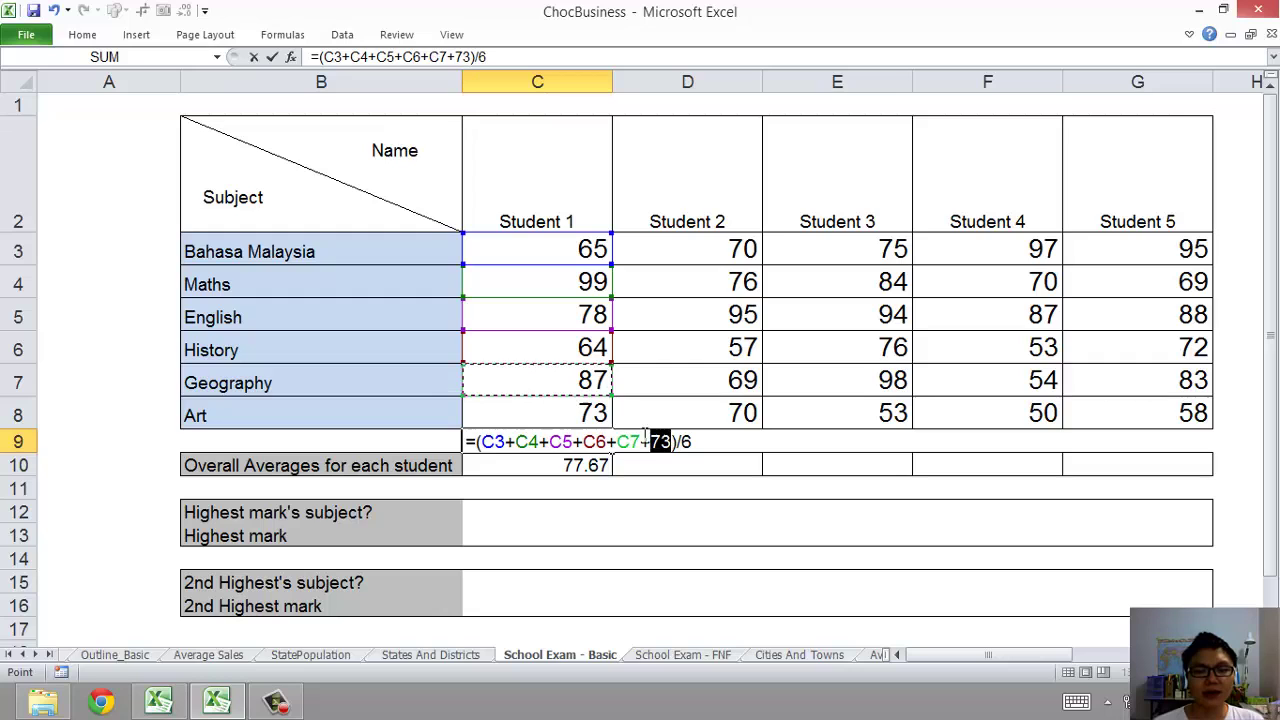
left_click(568, 410)
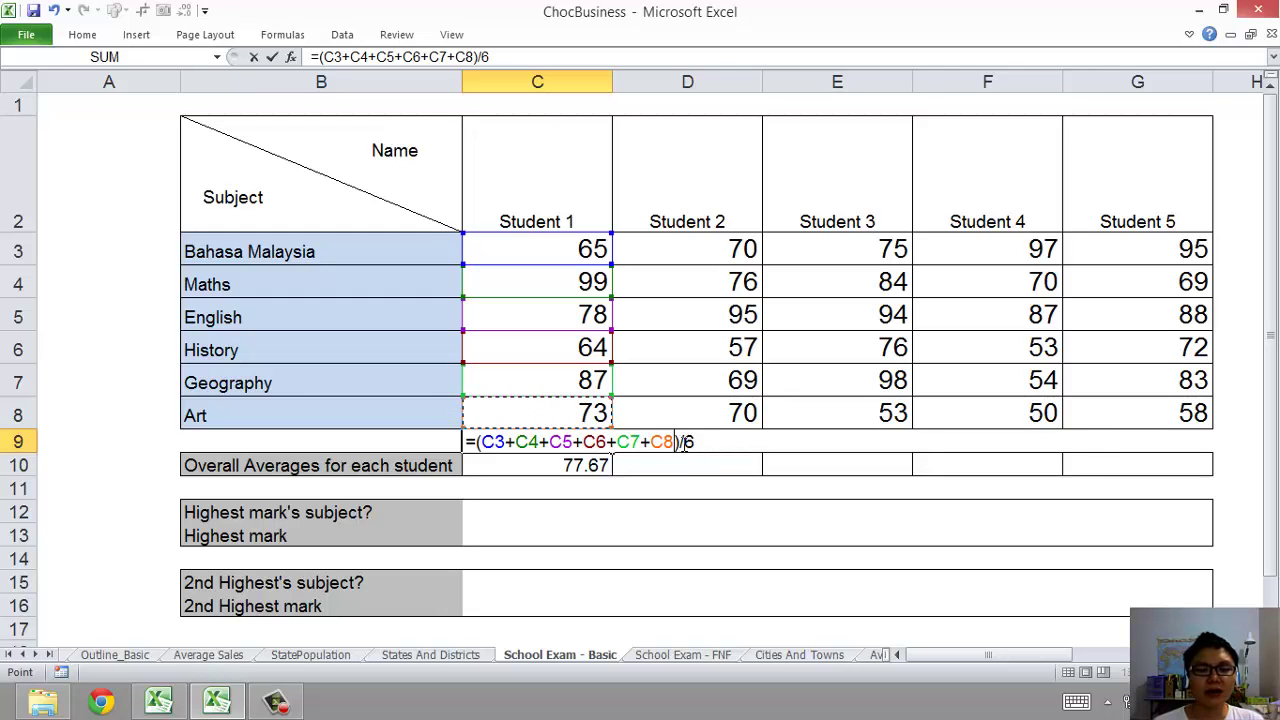
left_click_drag(683, 441, 706, 443)
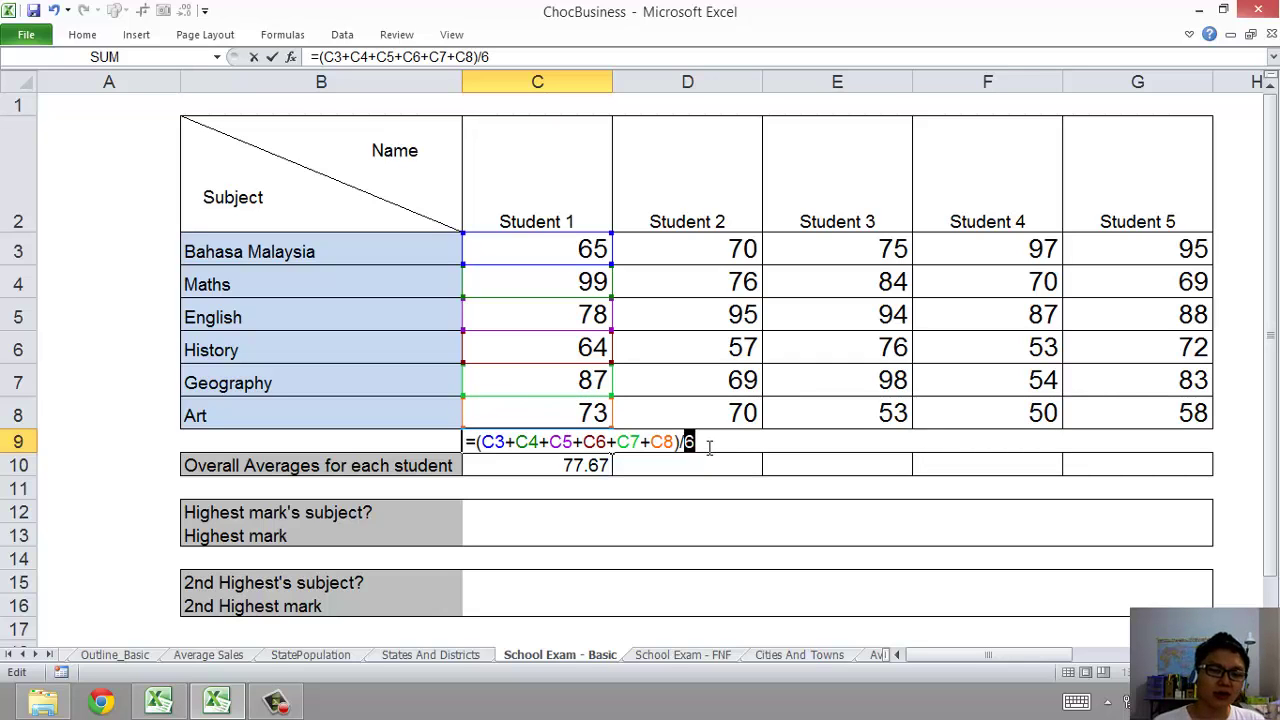
- Replace the divisor 6 with COUNTA(B3:B8), so C9 shows 77.66666667
type("COUNT")
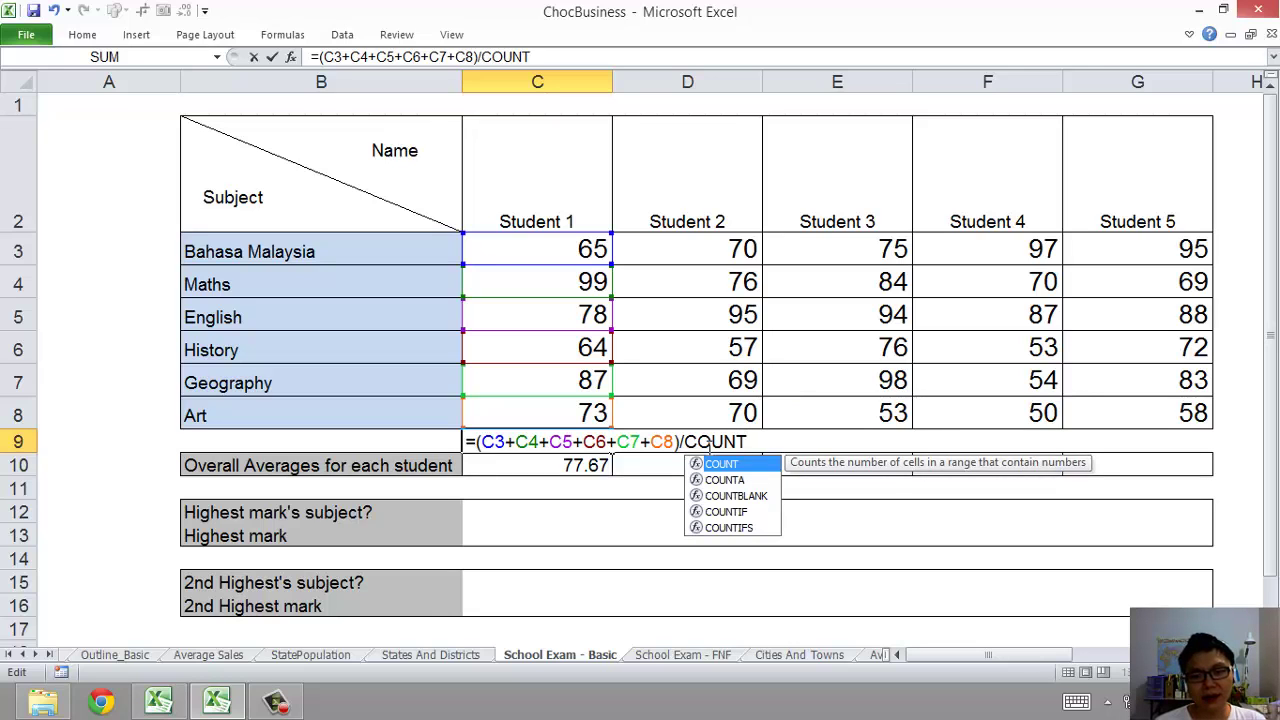
type("A")
key("BackSpace")
type("A(")
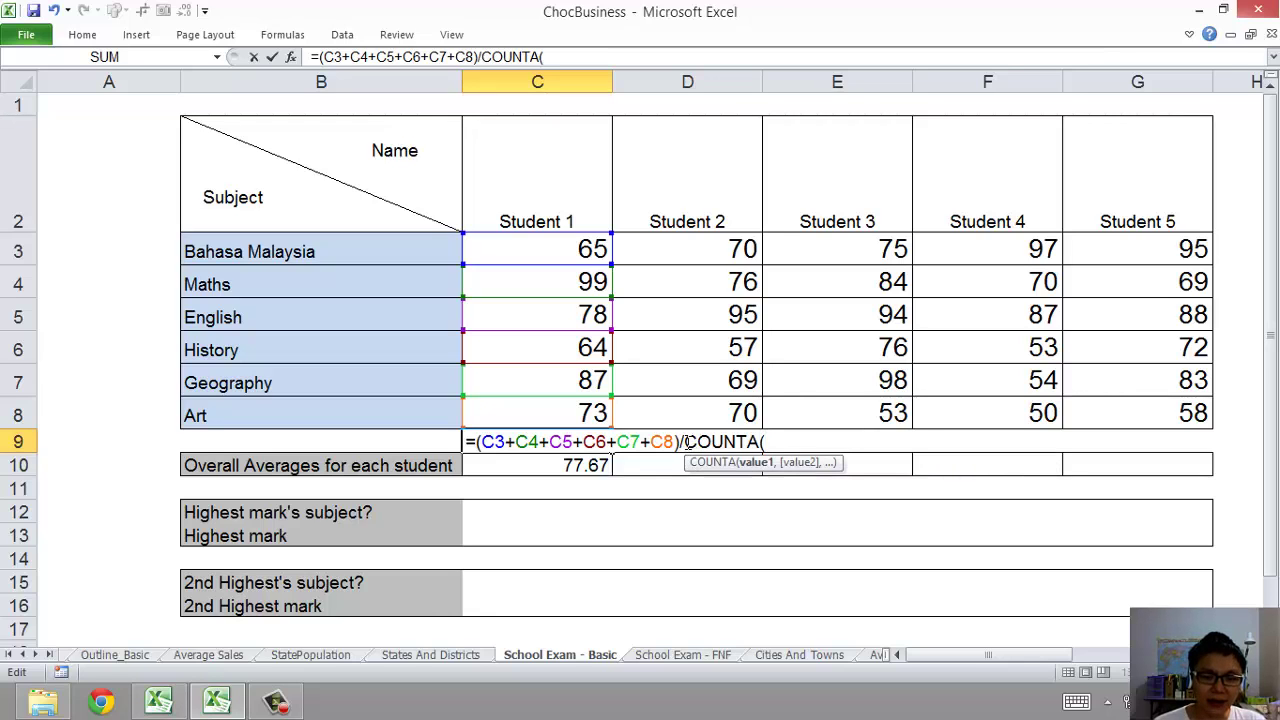
left_click_drag(288, 247, 277, 403)
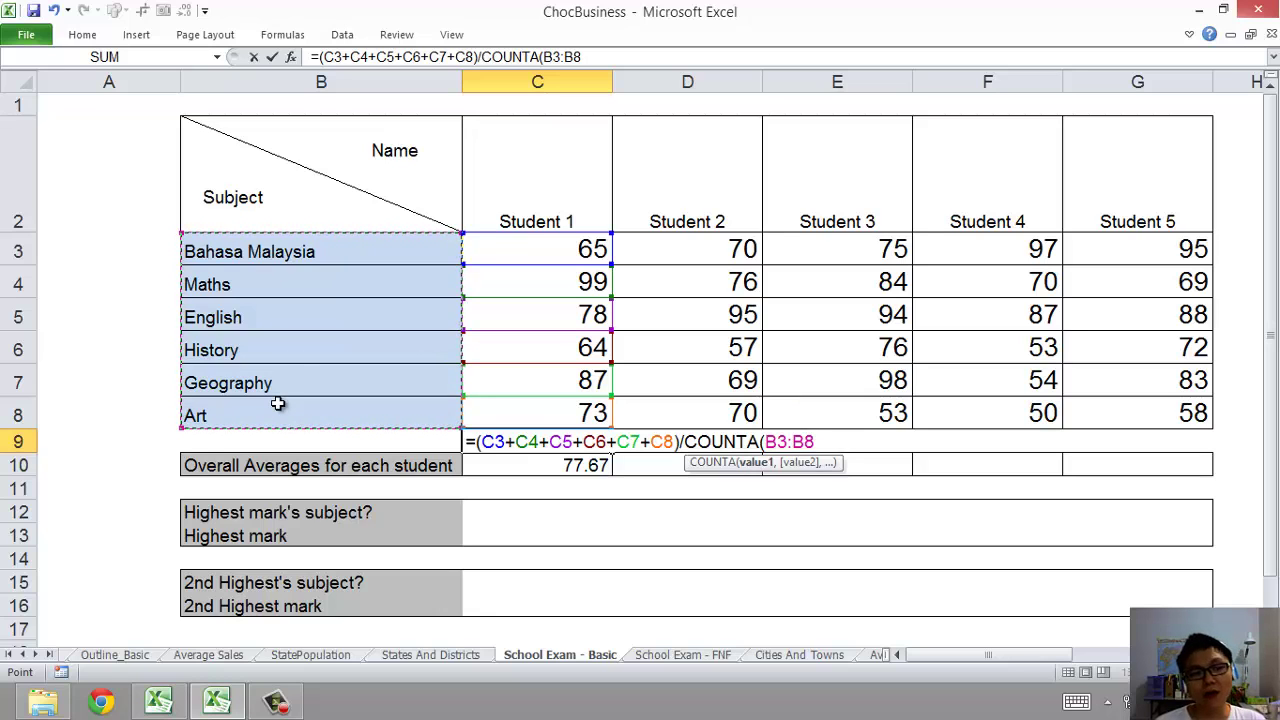
type(")")
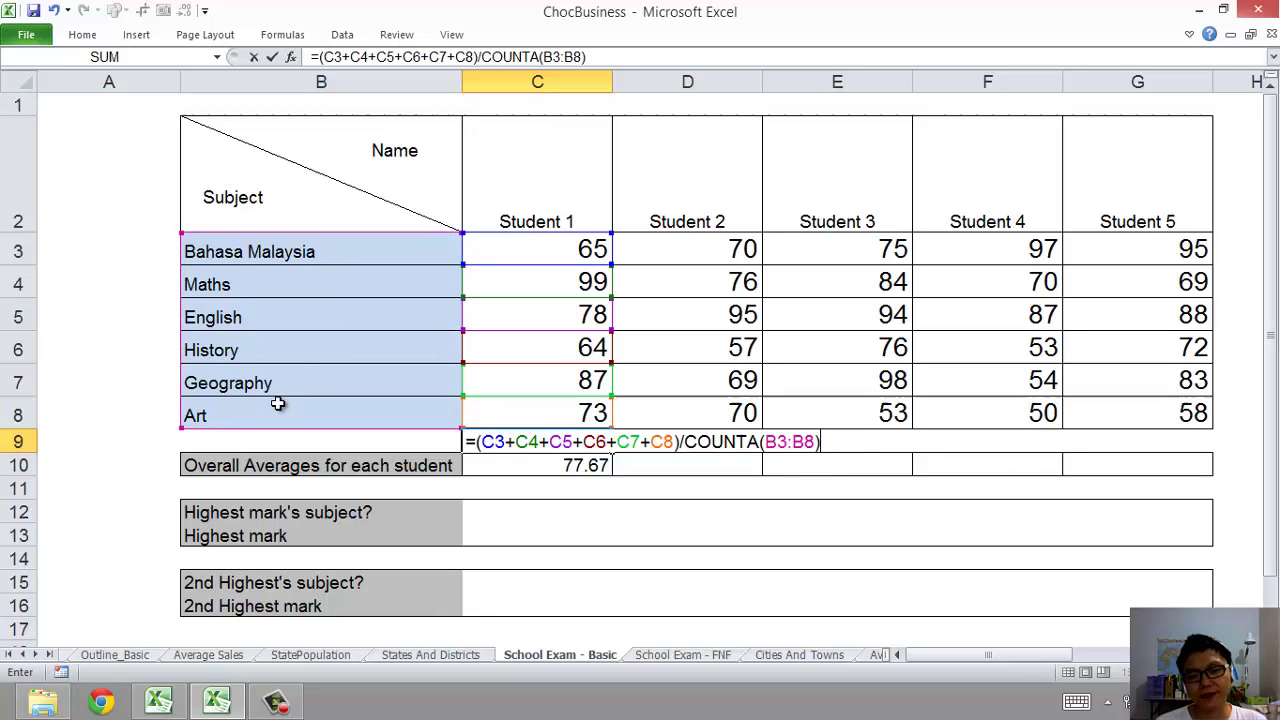
key("Return")
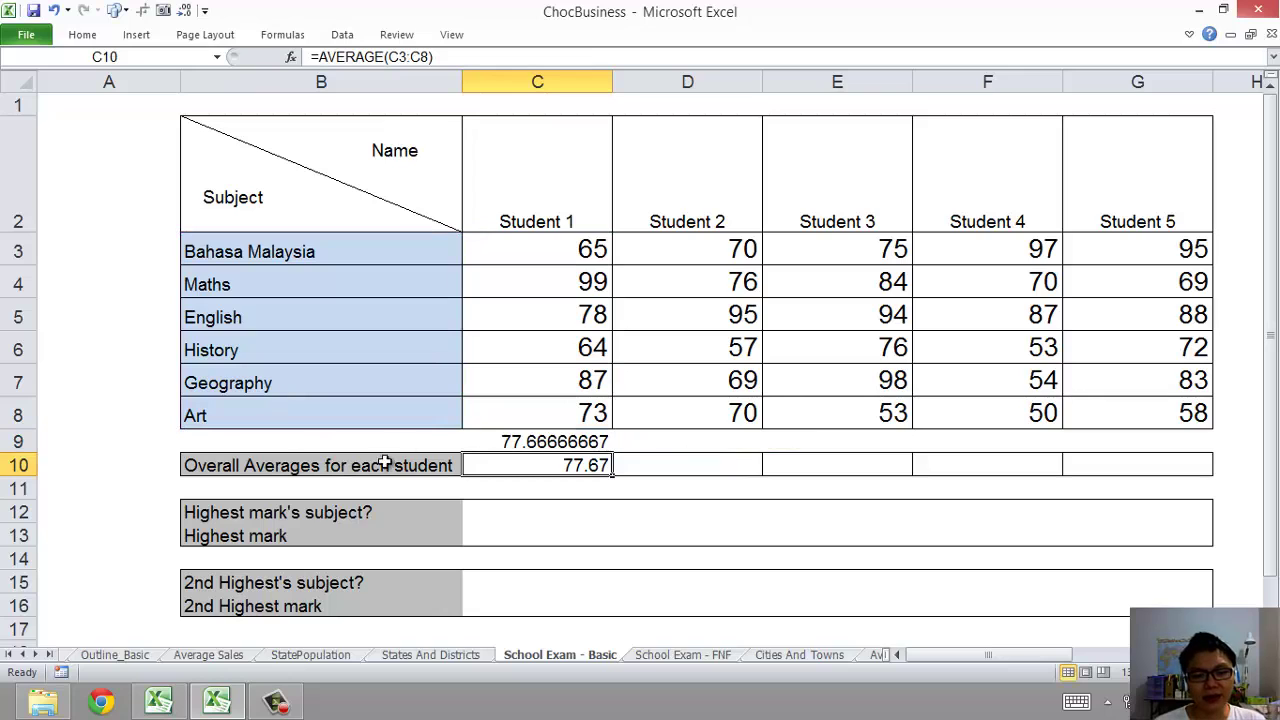
left_click(531, 437)
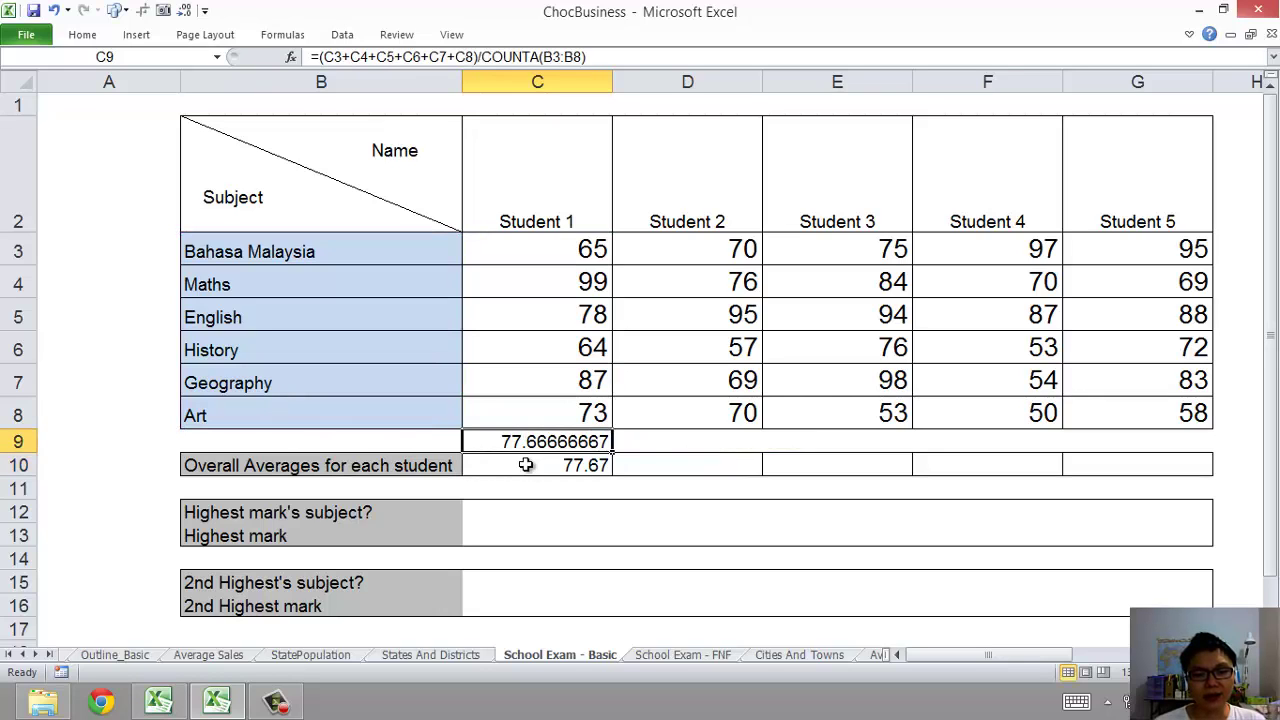
left_click(575, 441)
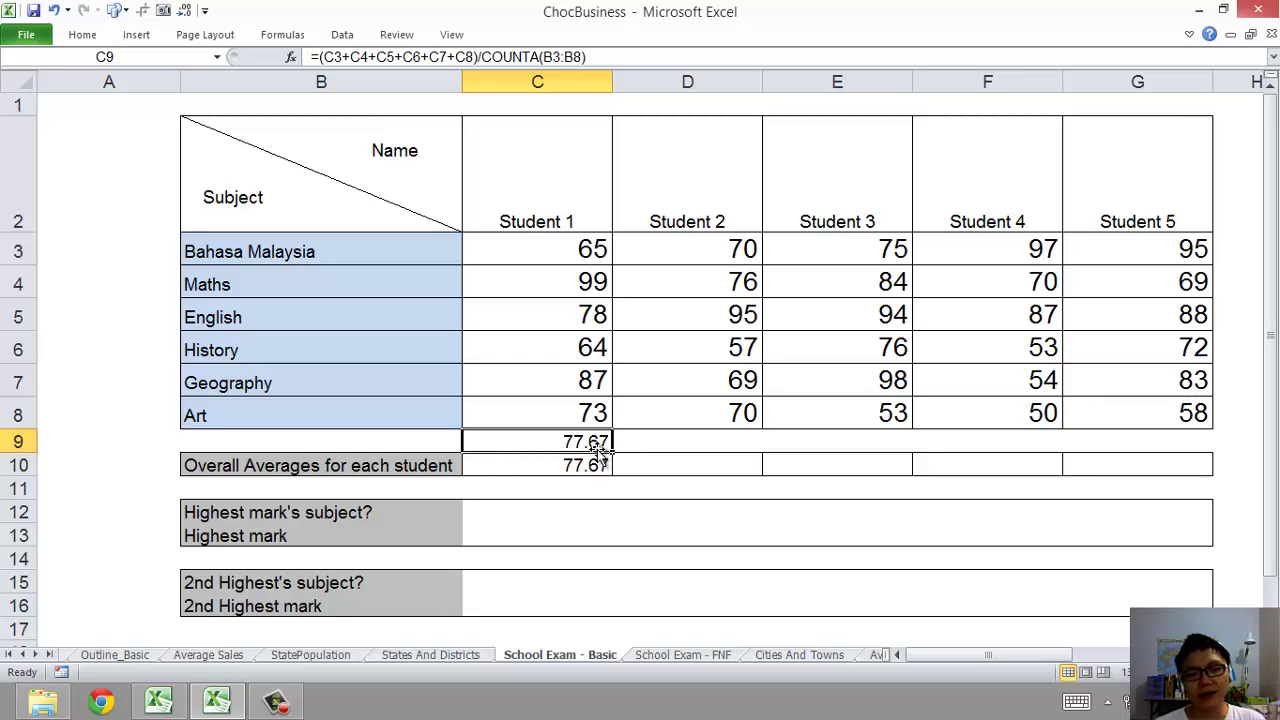
left_click(590, 464)
left_click(566, 438)
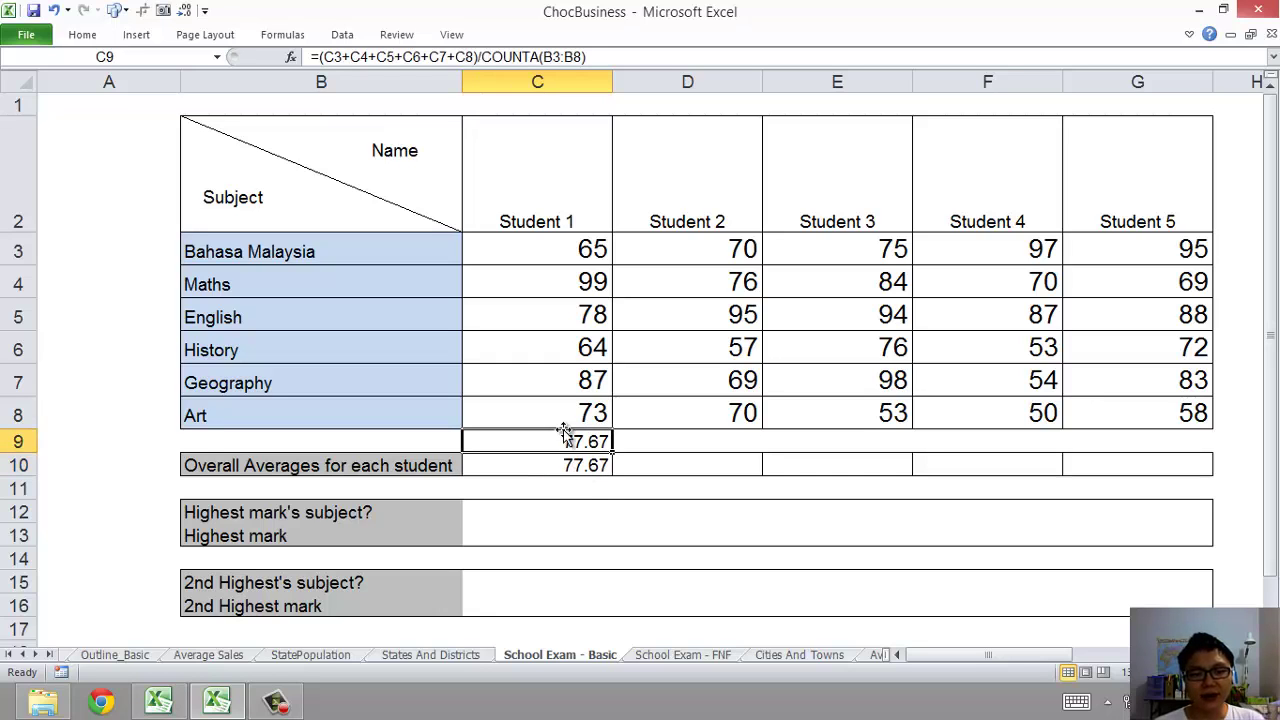
left_click(552, 506)
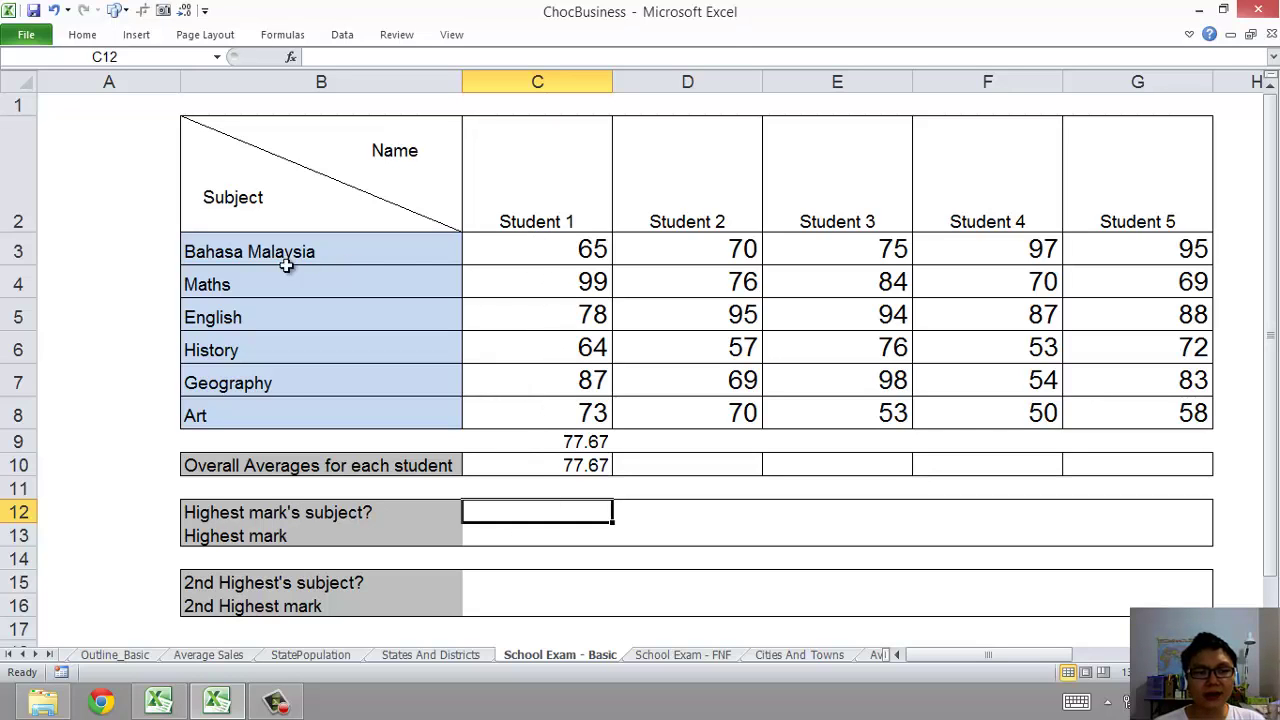
- Record Maths and 99 as Student 1's highest subject and mark in C12 and C13
type("Maths")
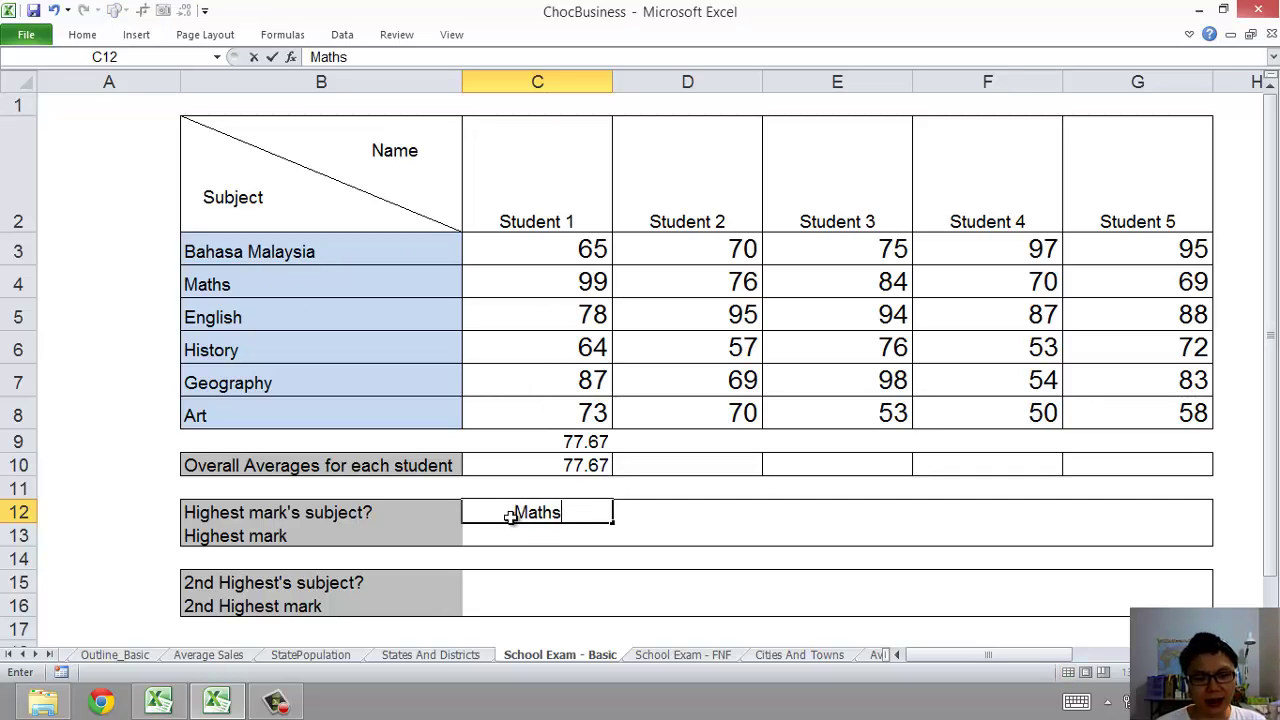
key("Return")
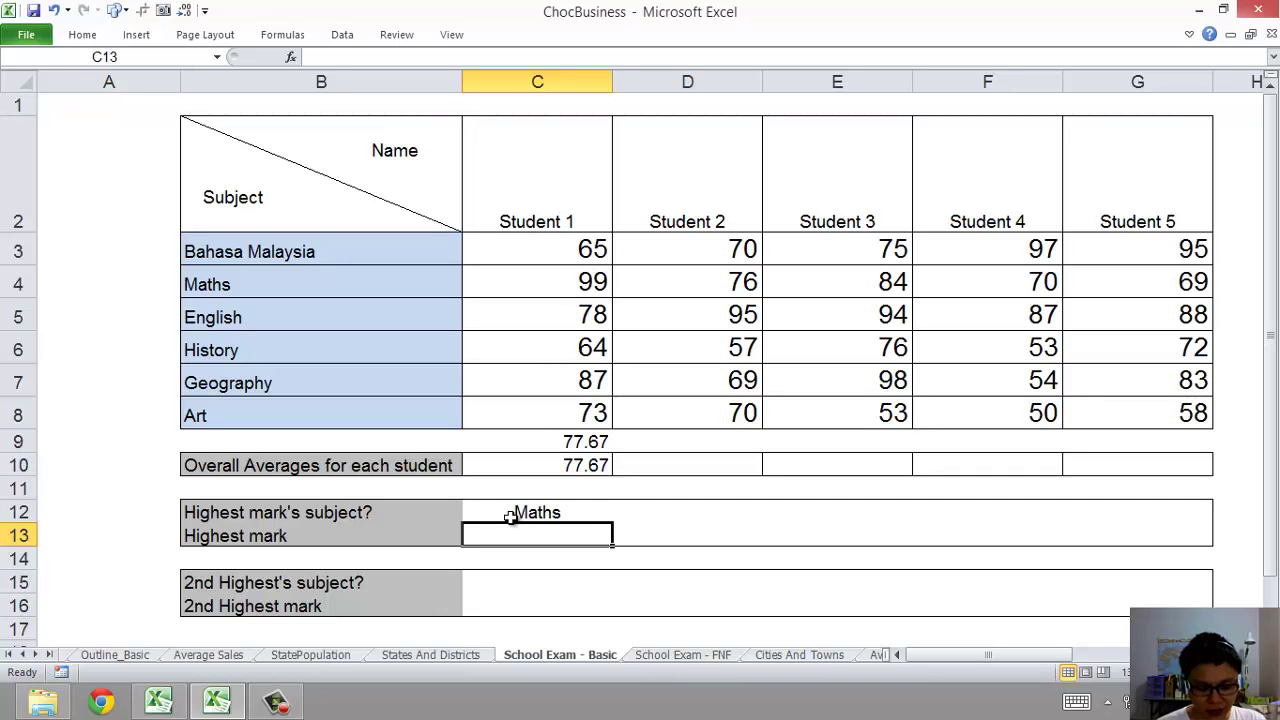
type("99")
key("Return")
key("Return")
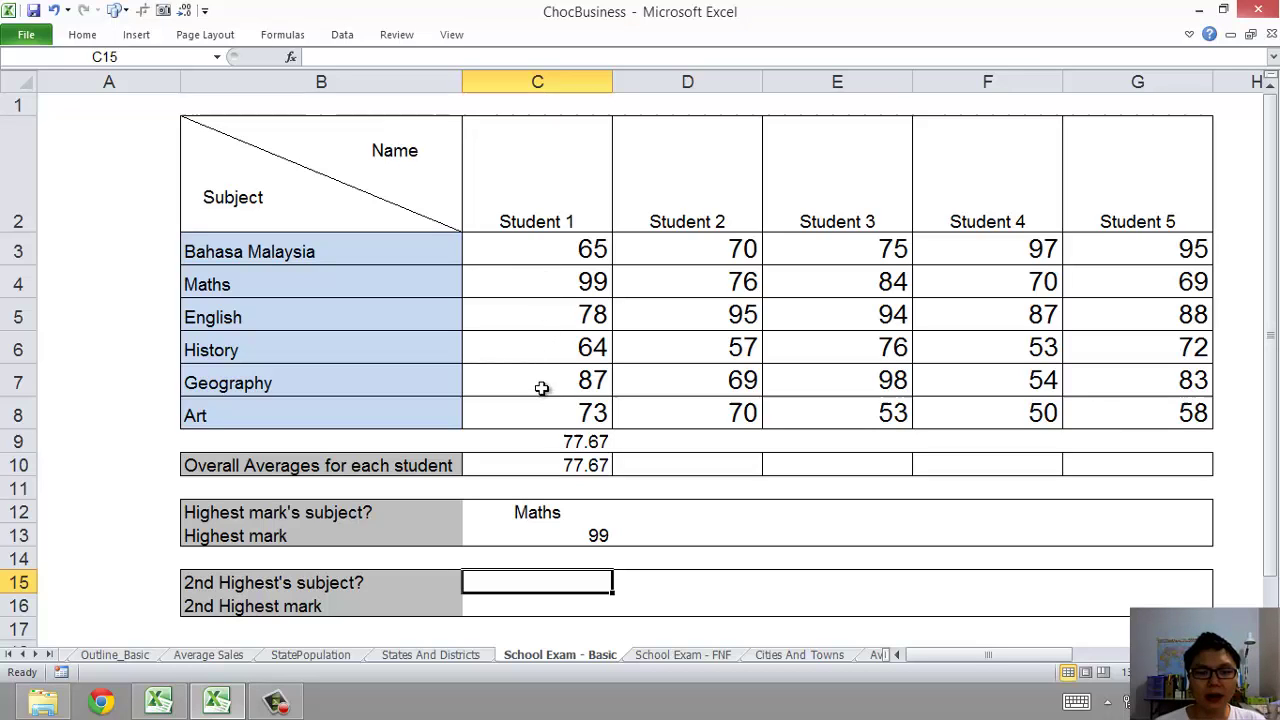
- Record Geography and 87 as the second-highest subject and mark in C15 and C16
type("Geo")
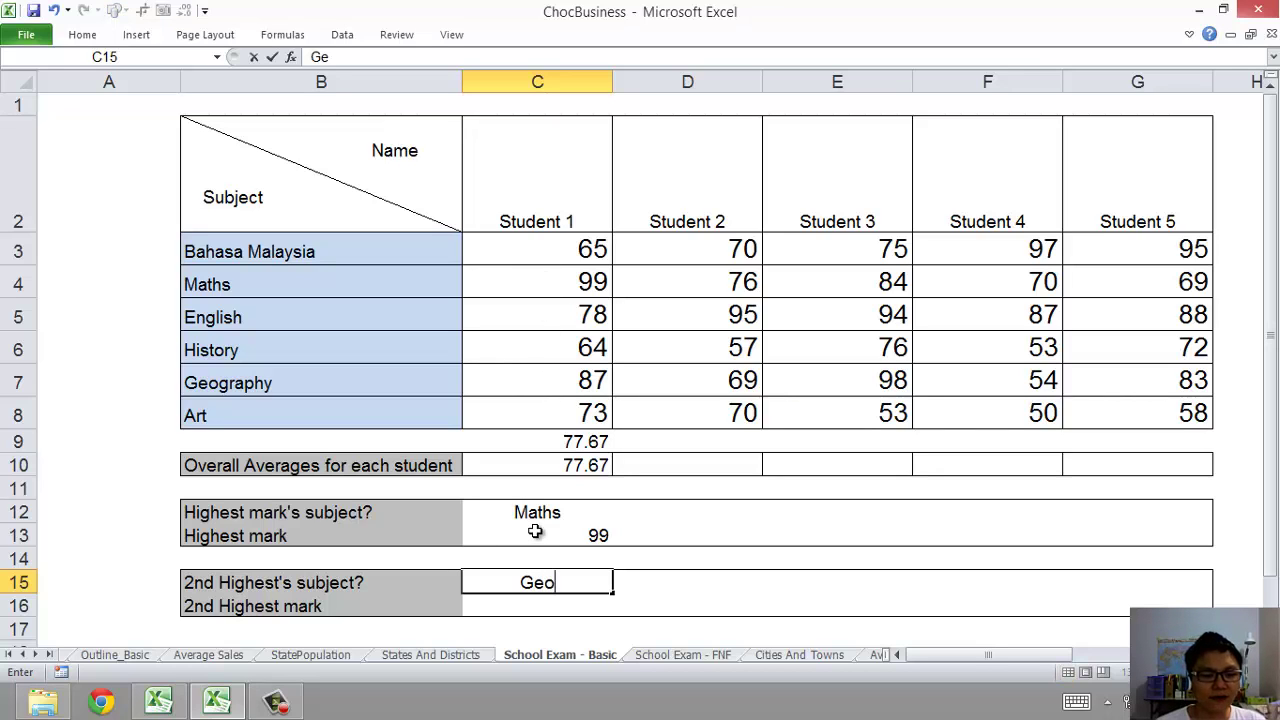
type("graphy")
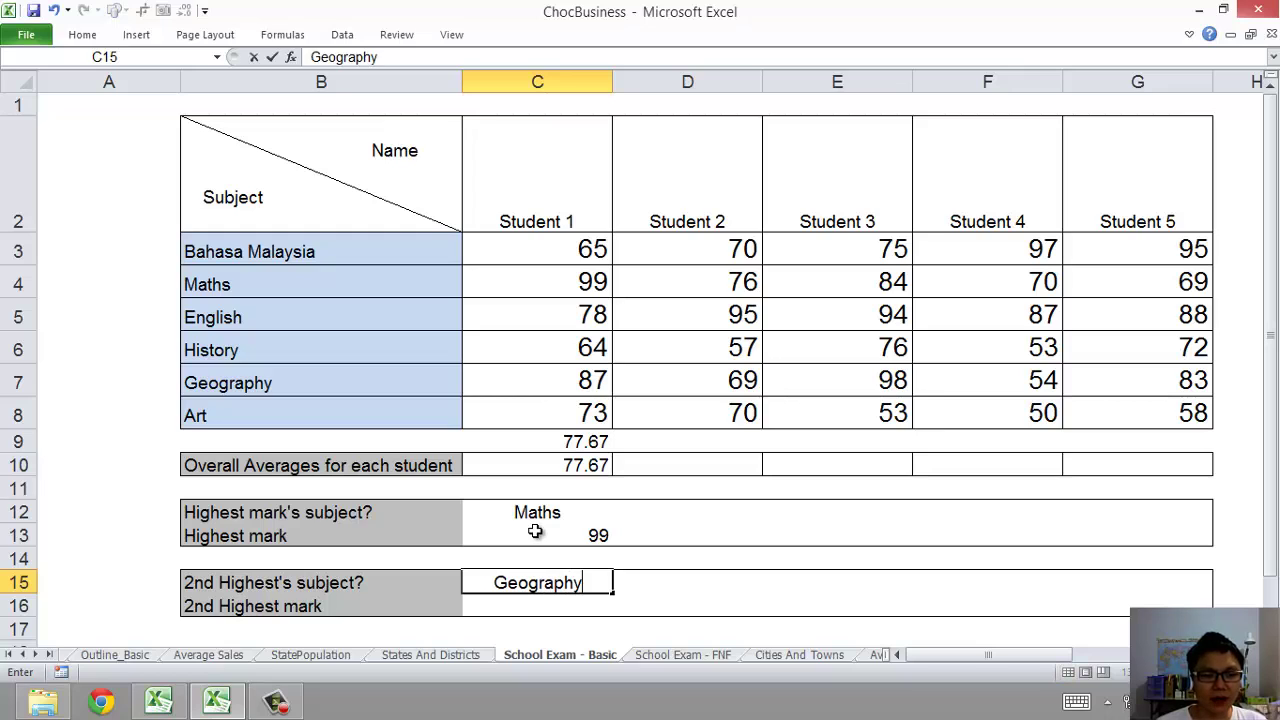
key("Return")
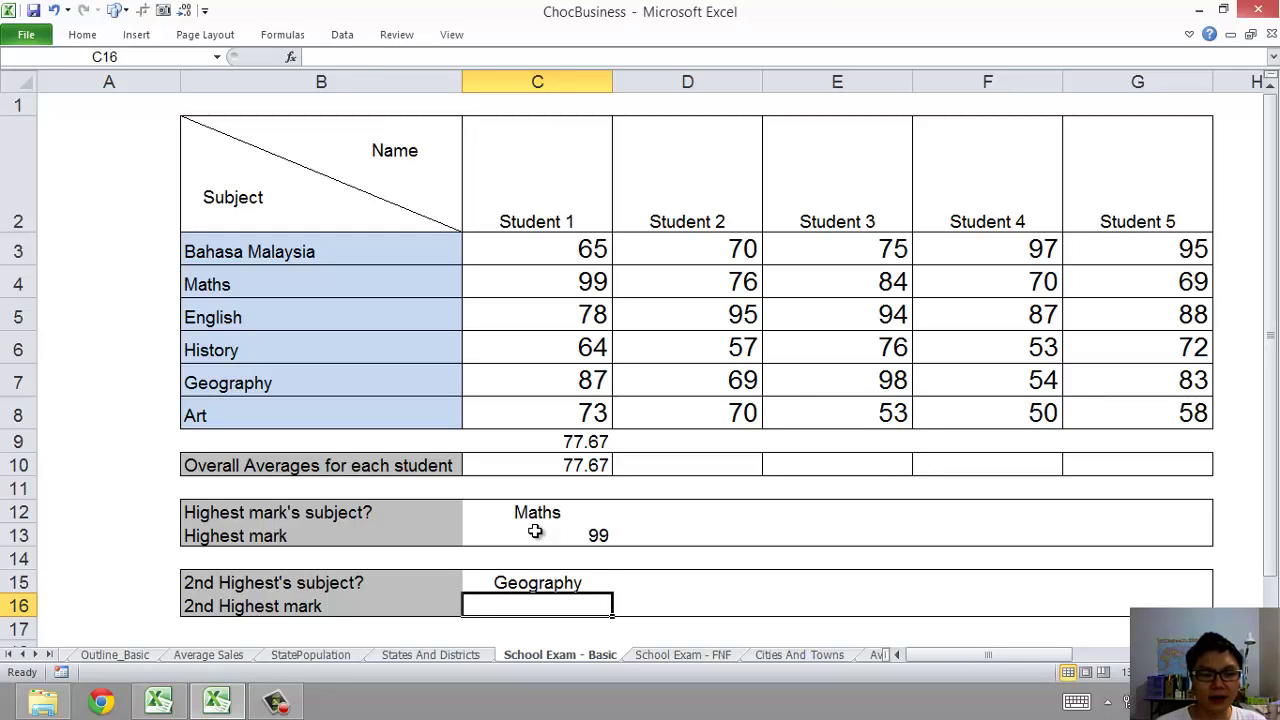
type("87")
key("Return")
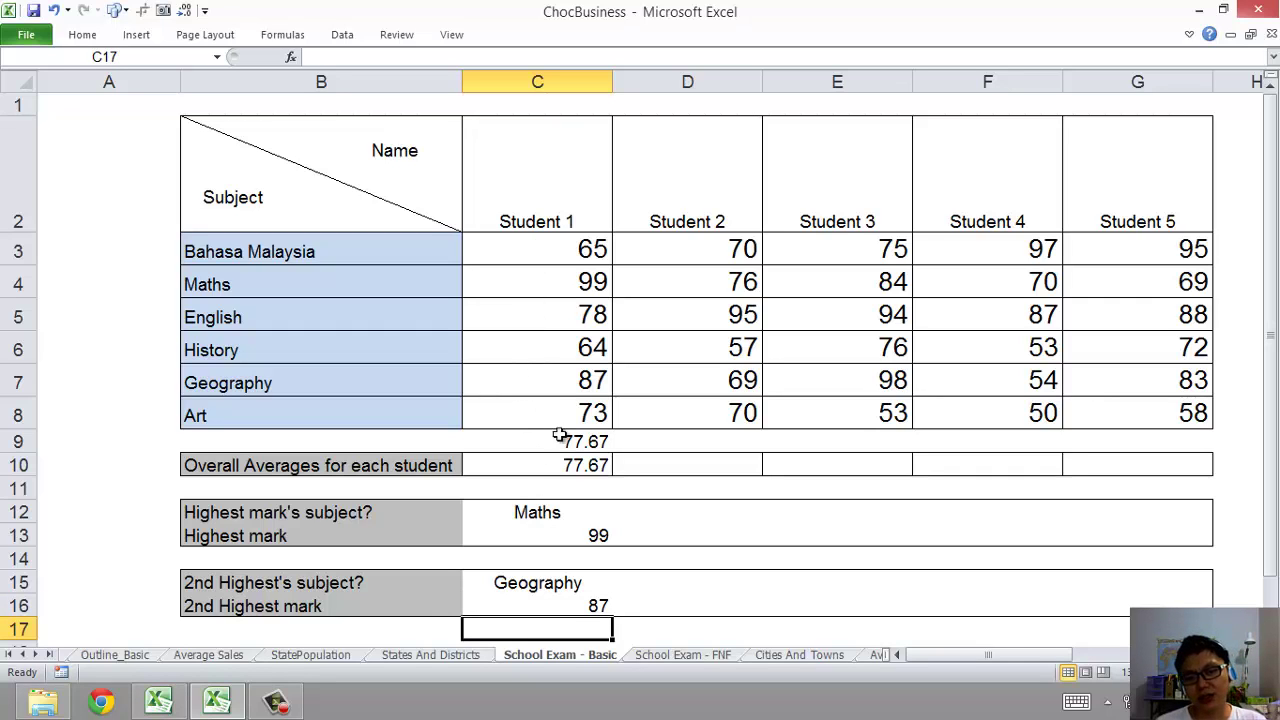
left_click(678, 512)
left_click(566, 517)
left_click(679, 518)
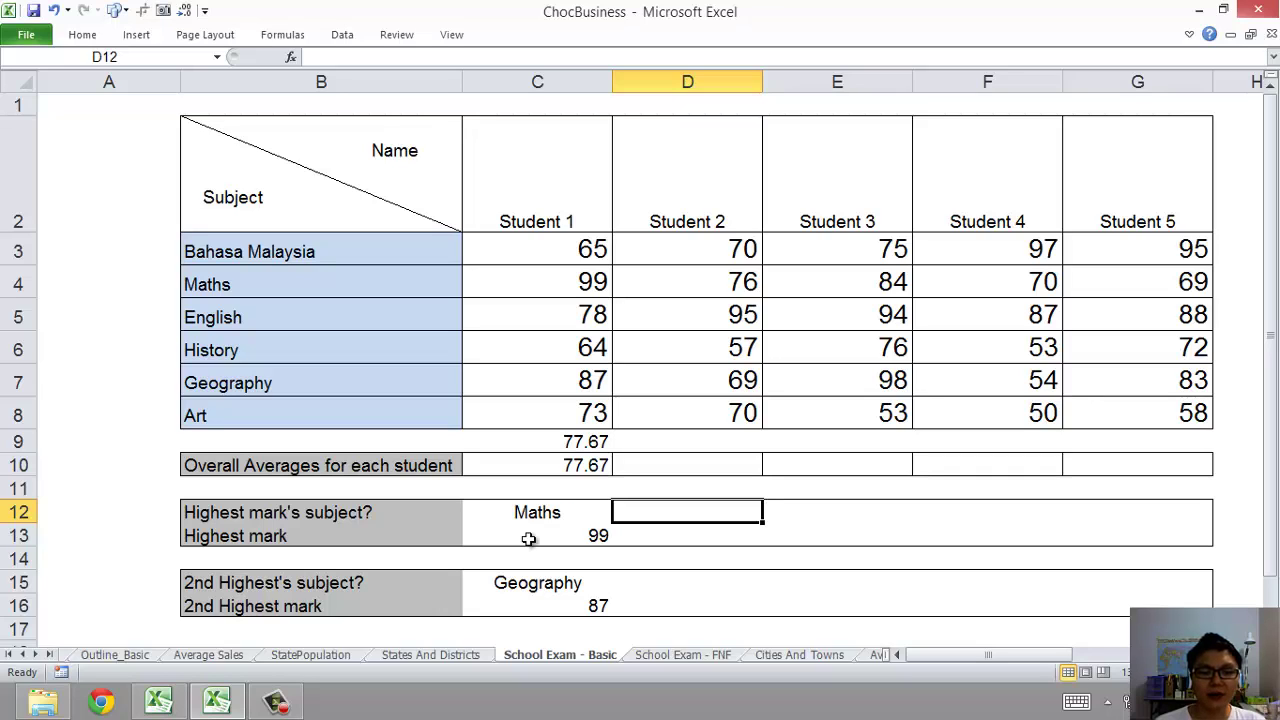
left_click(700, 655)
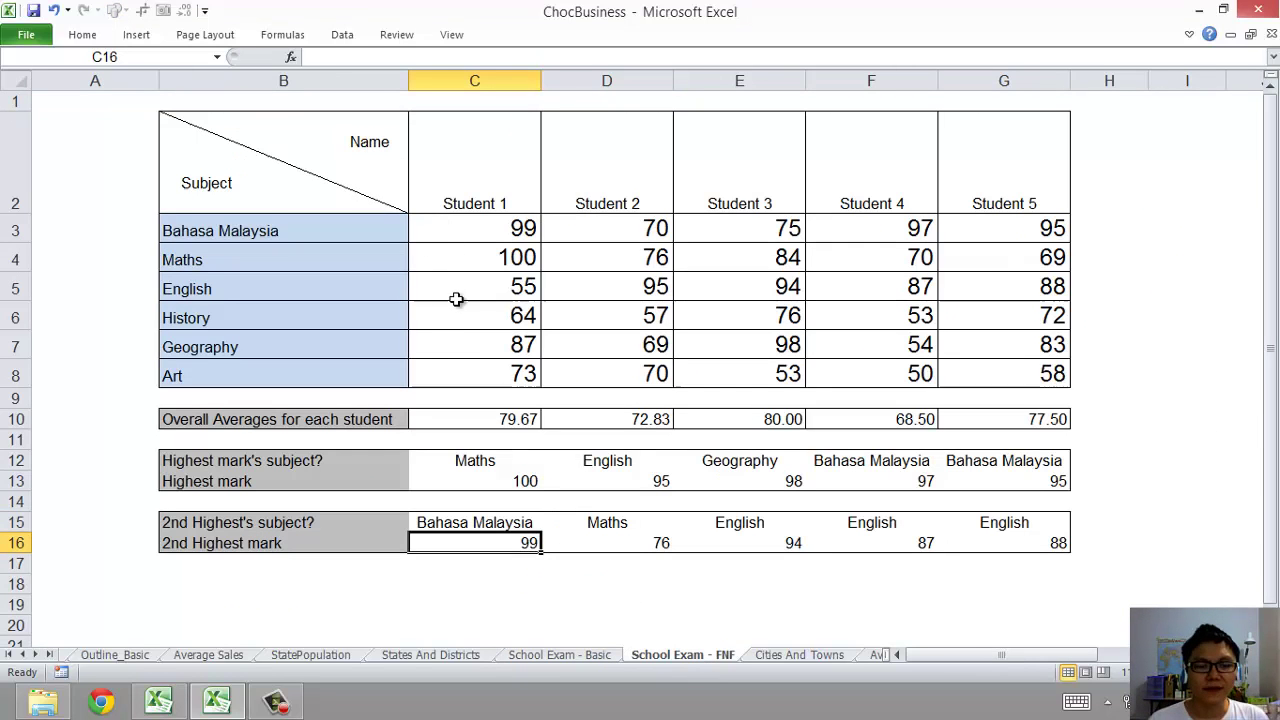
left_click_drag(460, 226, 984, 419)
left_click(478, 462)
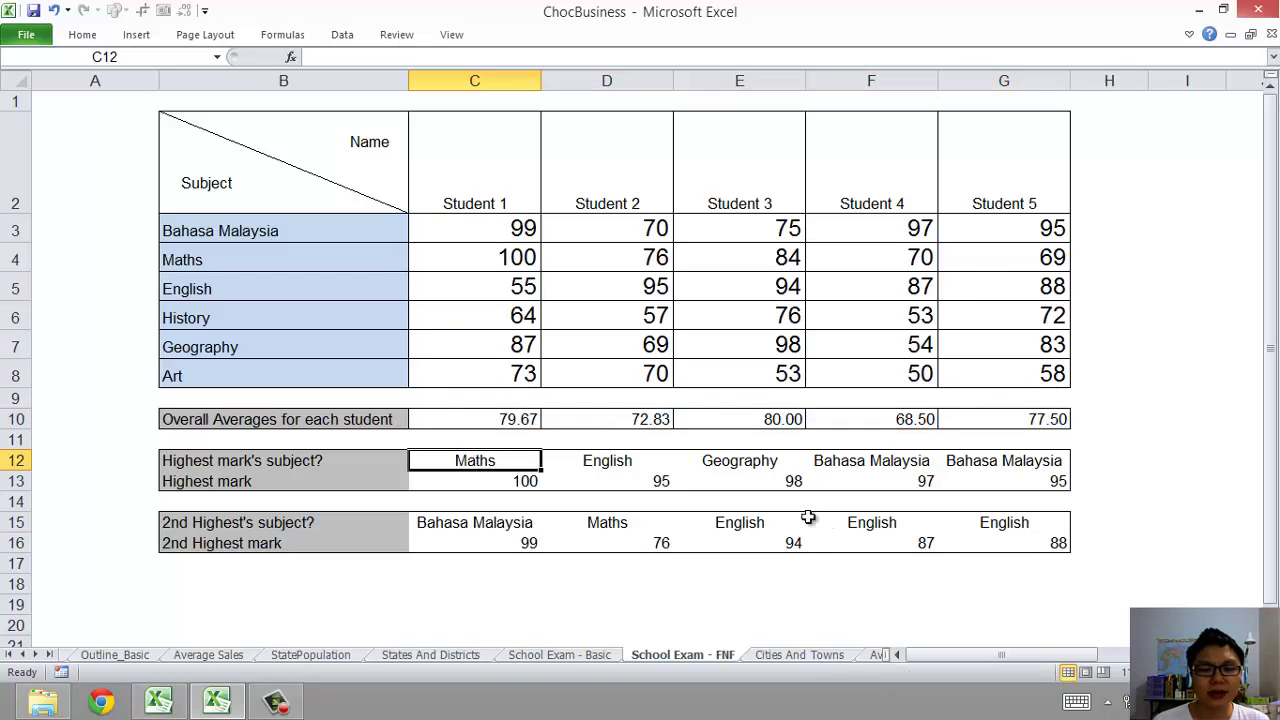
left_click(438, 259)
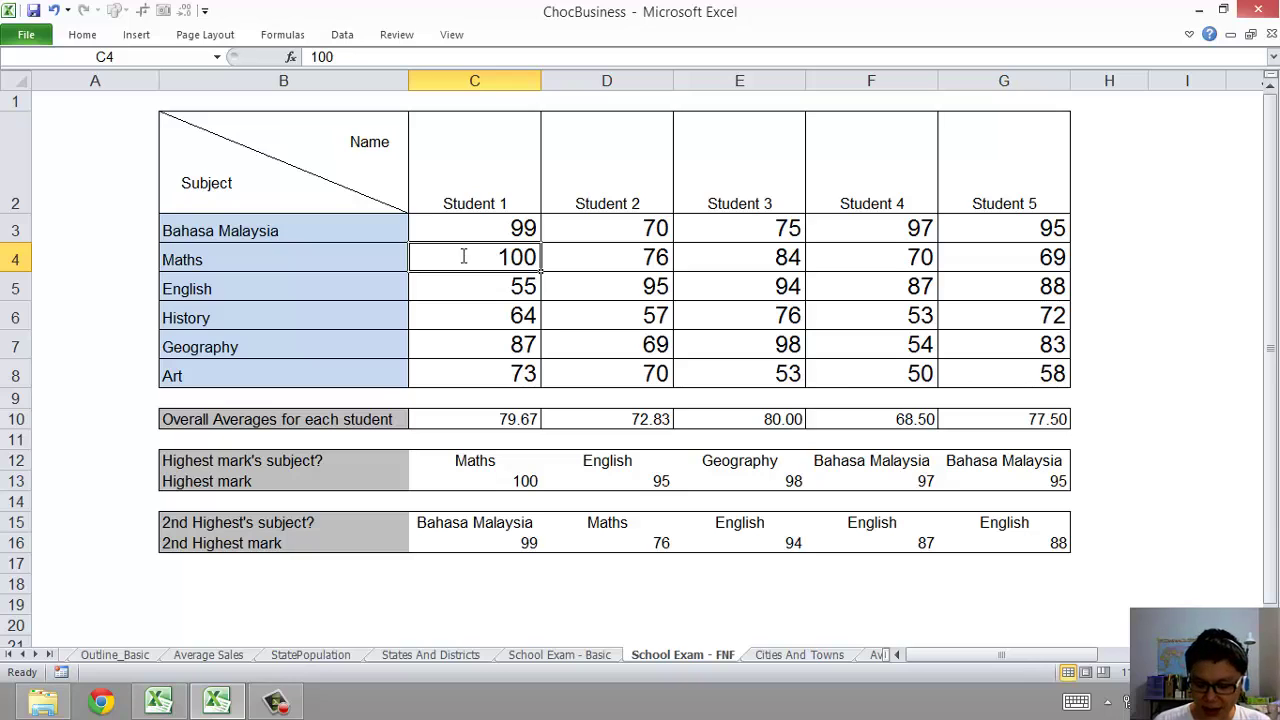
- Change Student 1's Maths mark to 89, making Bahasa Malaysia (99) the highest subject
type("89")
key("Return")
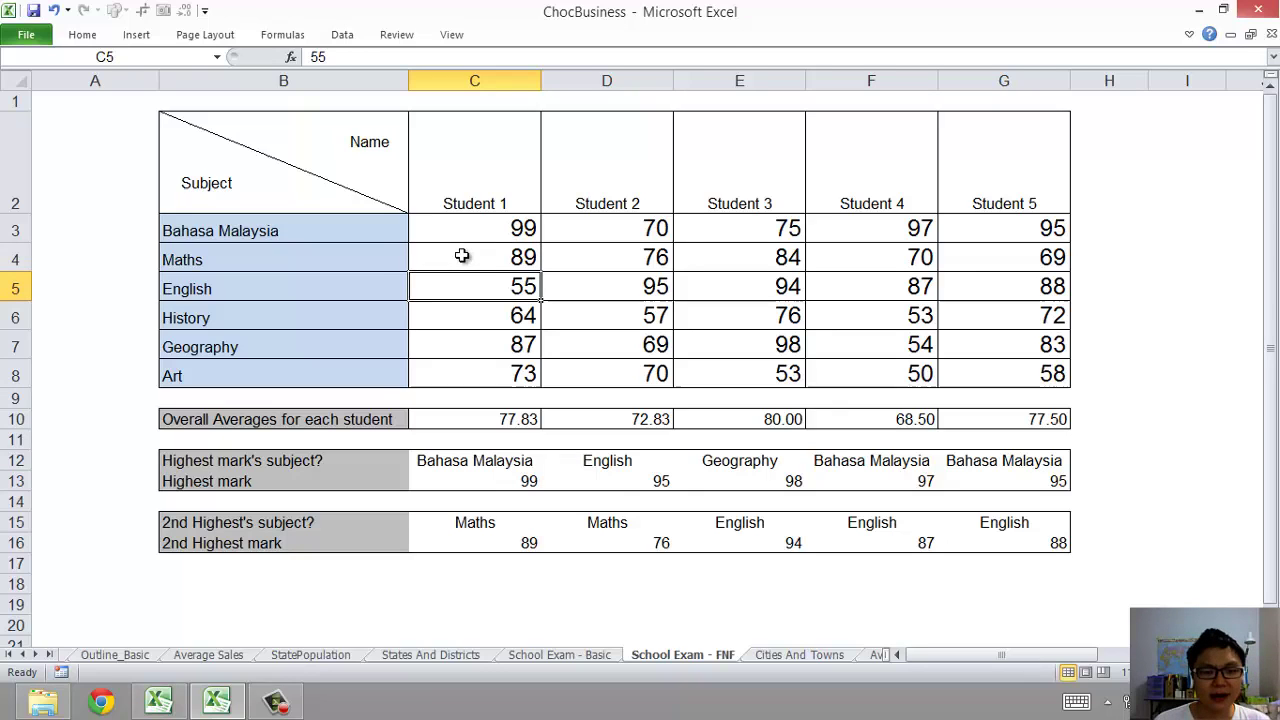
left_click(480, 460)
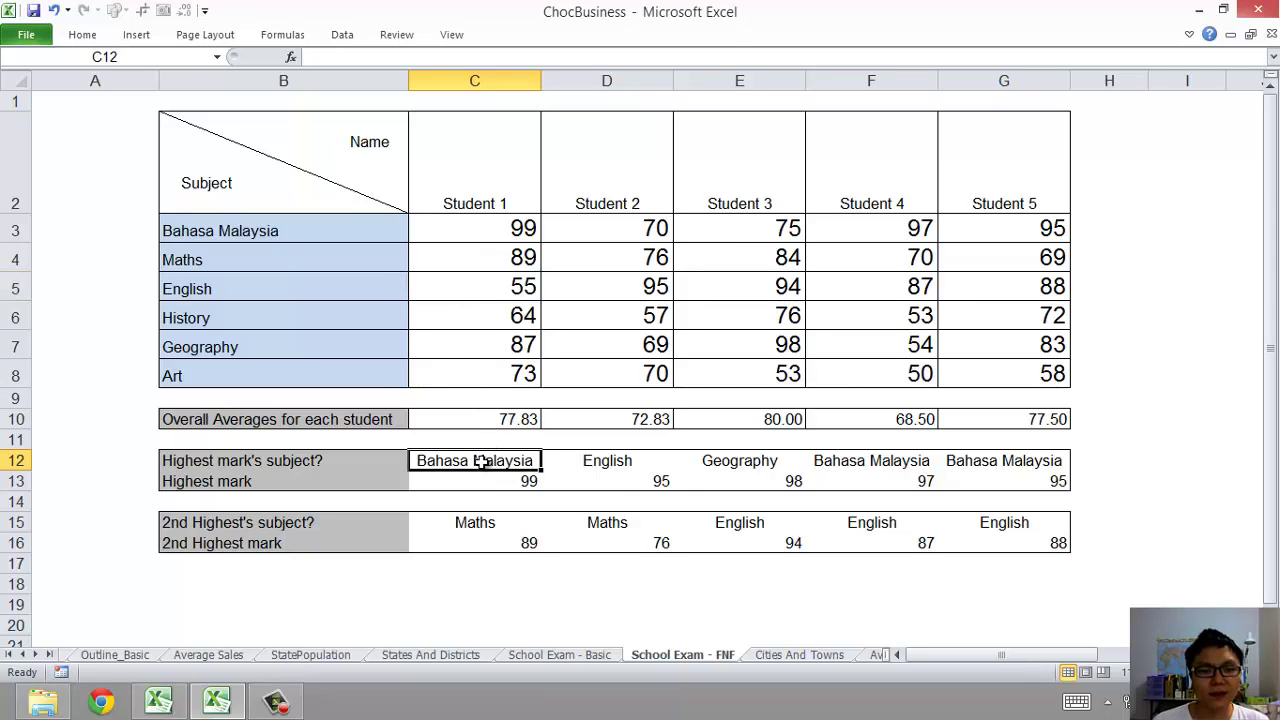
left_click(472, 264)
left_click(466, 456)
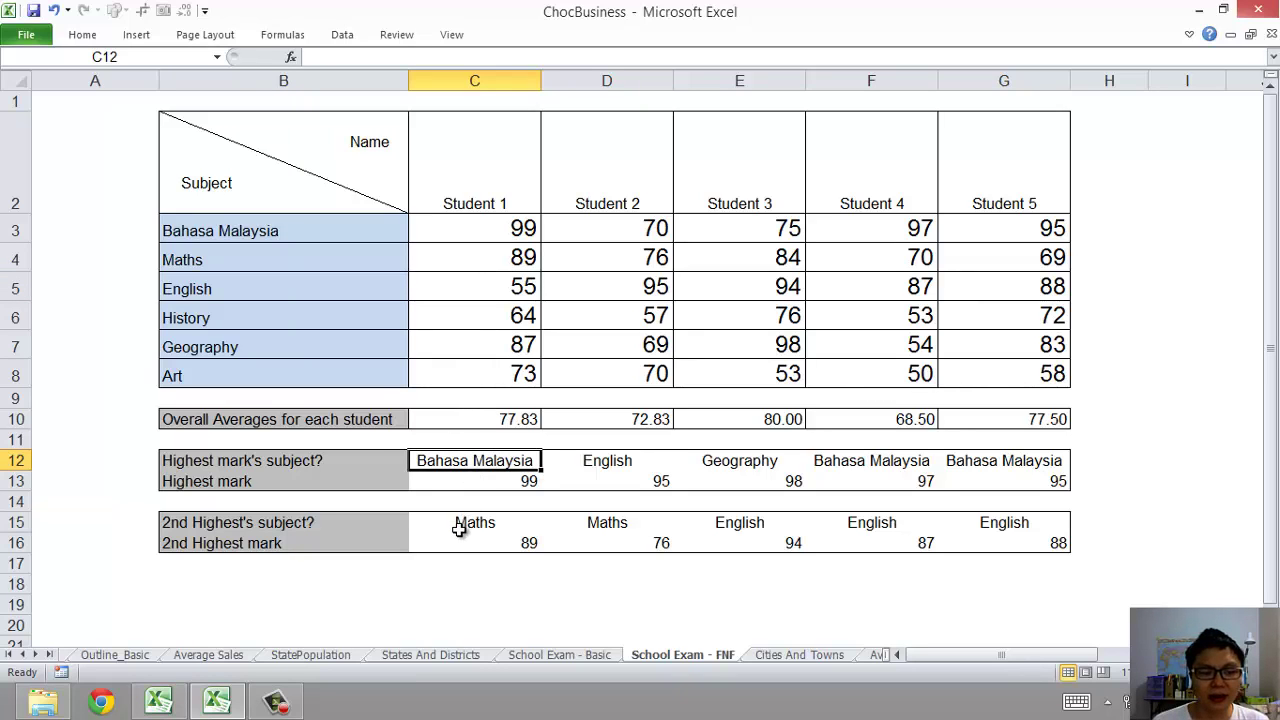
- Change the History mark from 64 to 90, making History the second highest
left_click(460, 320)
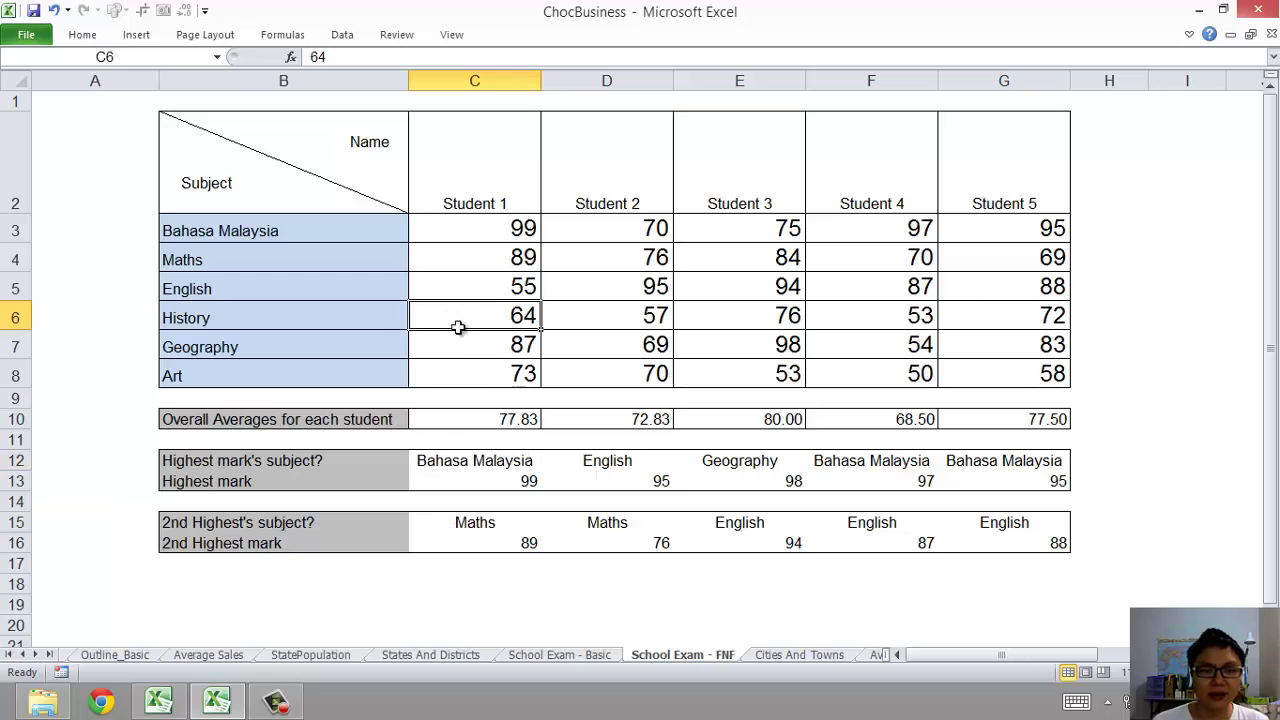
type("90")
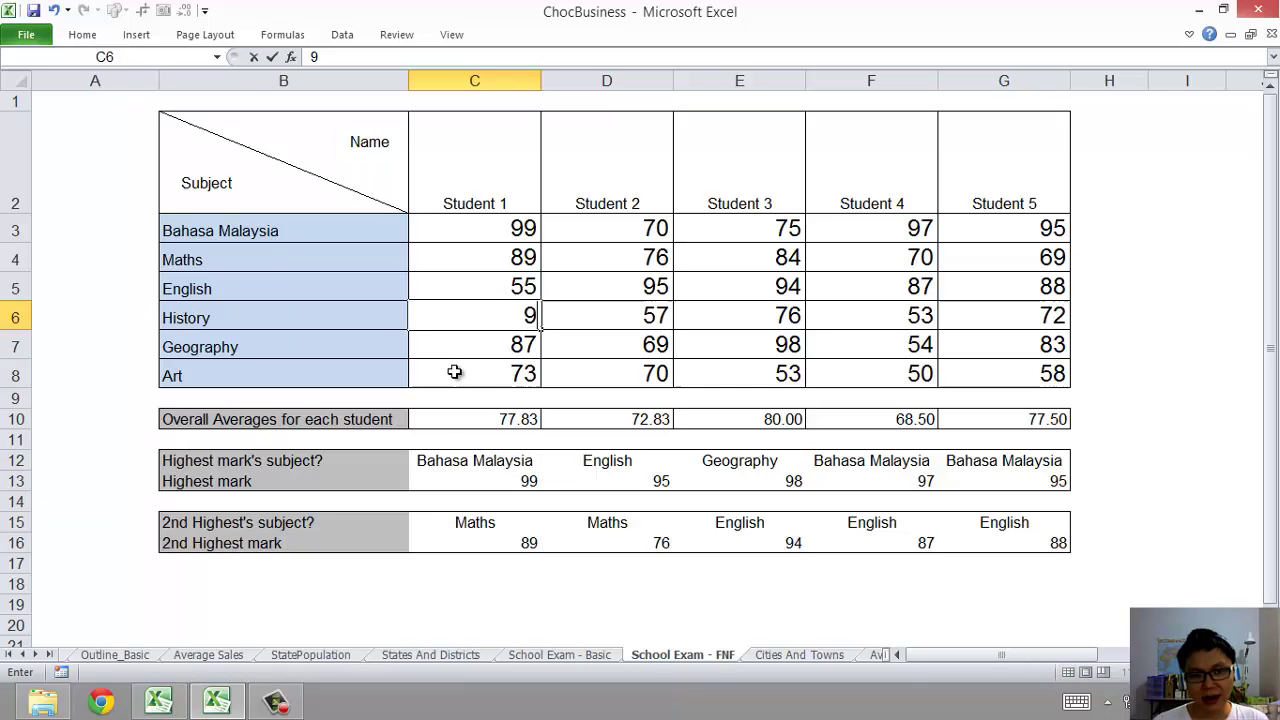
key("Return")
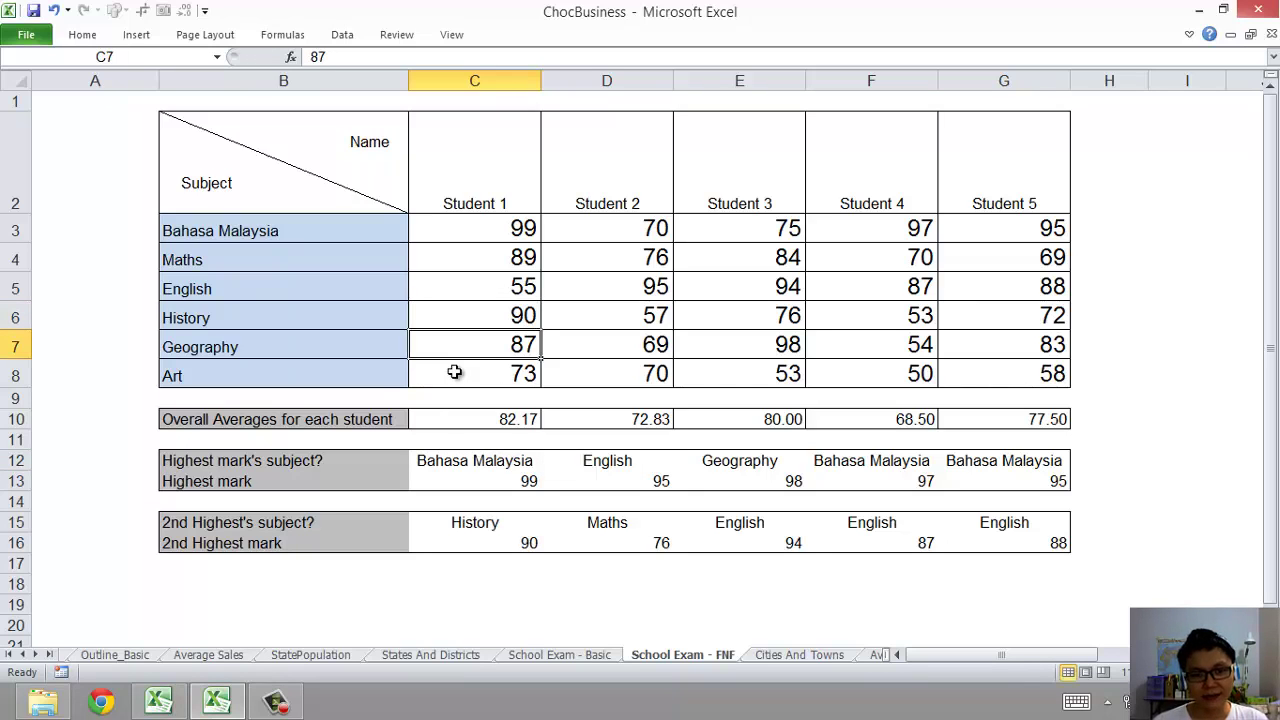
left_click(476, 317)
left_click(475, 523)
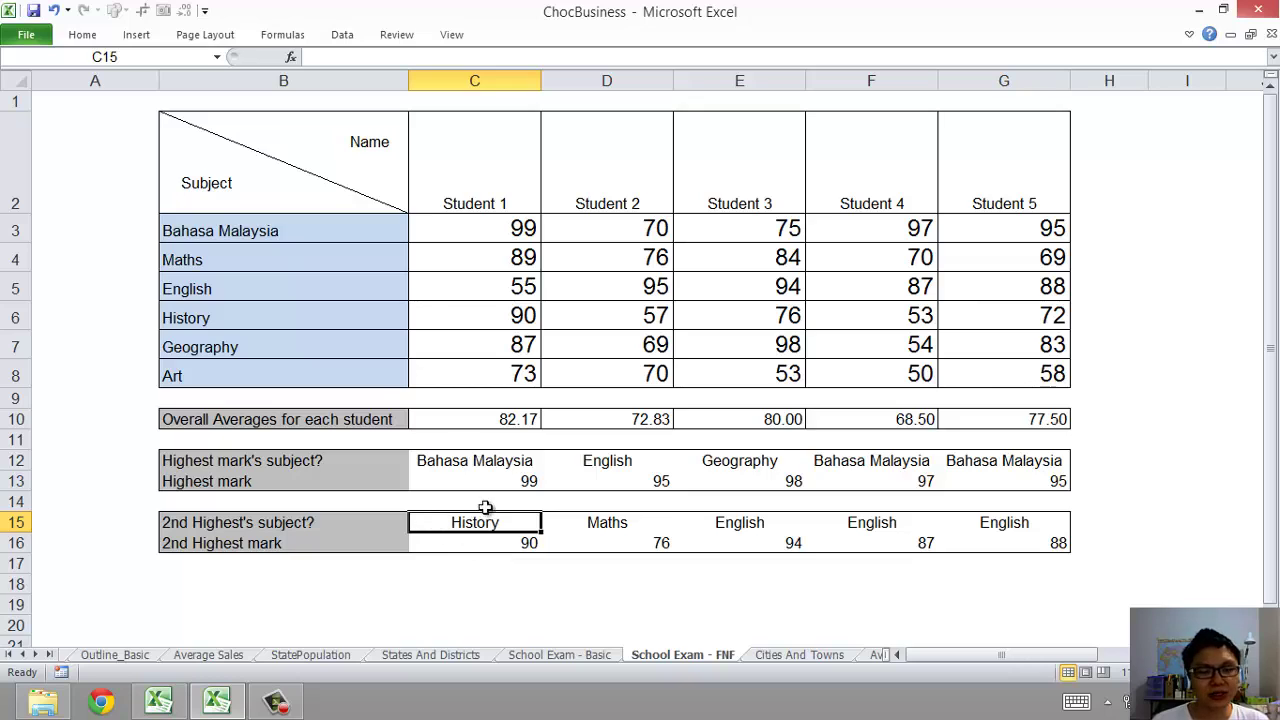
left_click(464, 419)
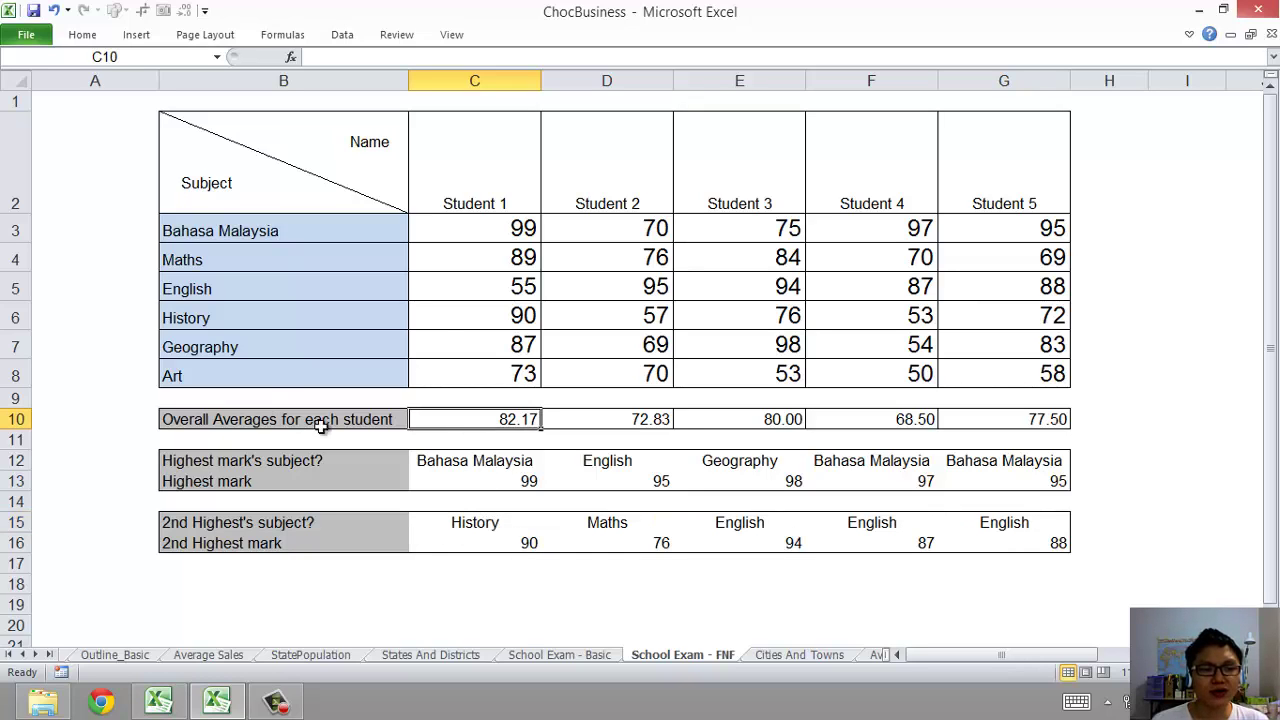
left_click_drag(447, 231, 451, 373)
left_click(455, 352)
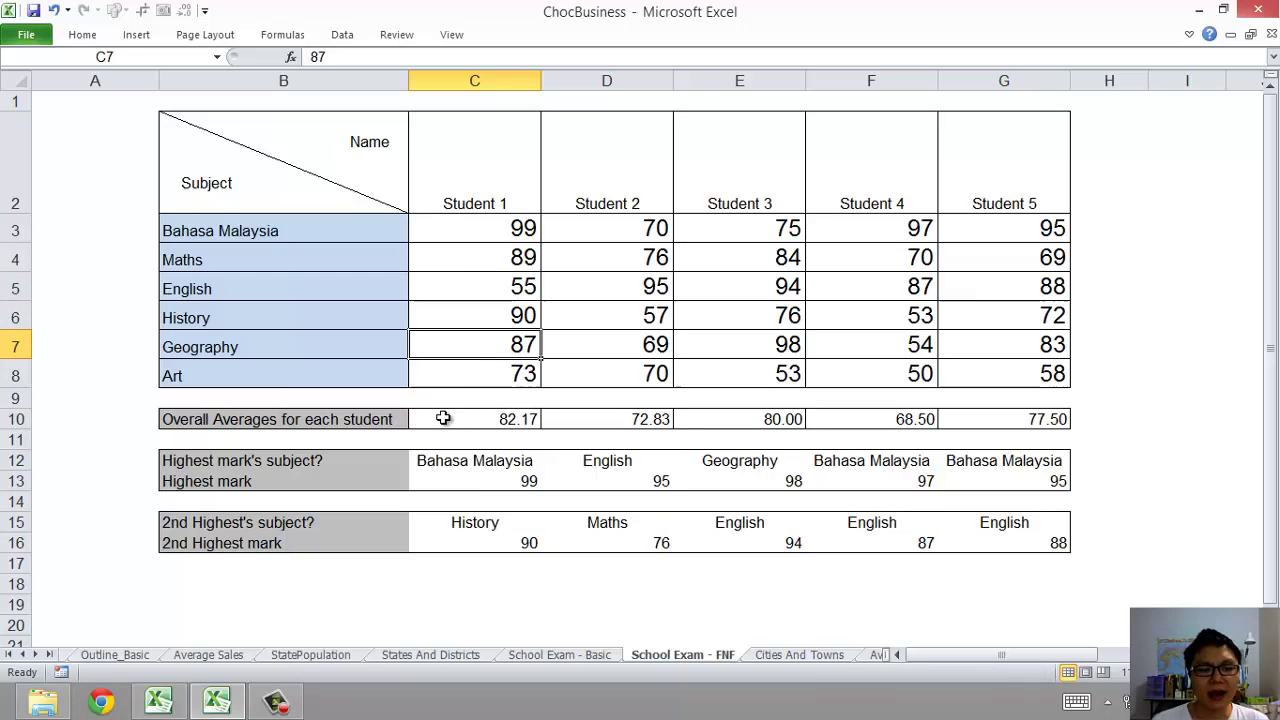
left_click(439, 417)
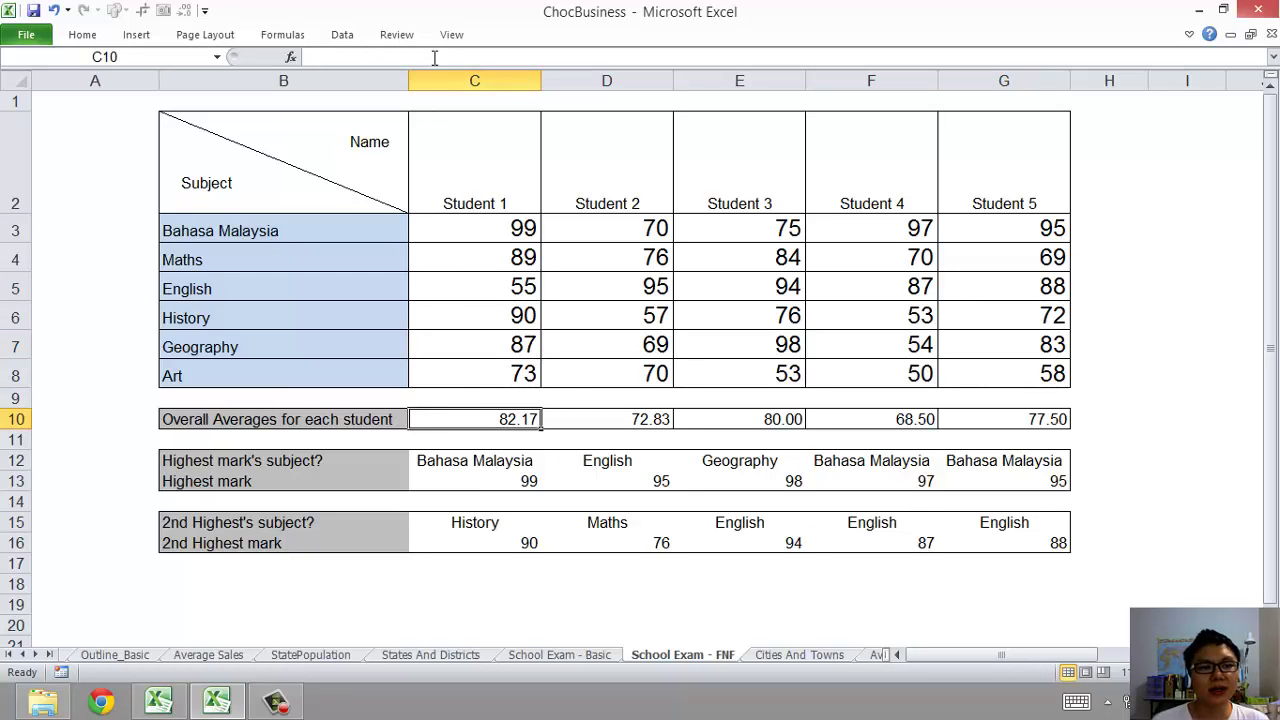